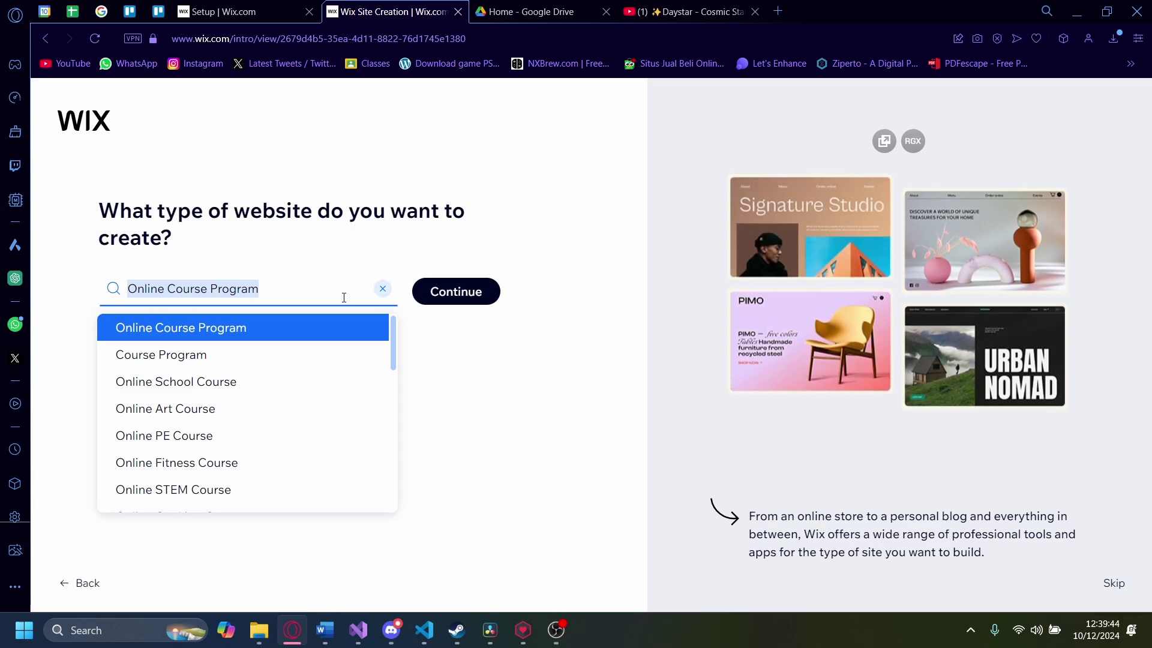
# - Choose Online Course Program as the type of website to create and continue
pyautogui.click(222, 338)
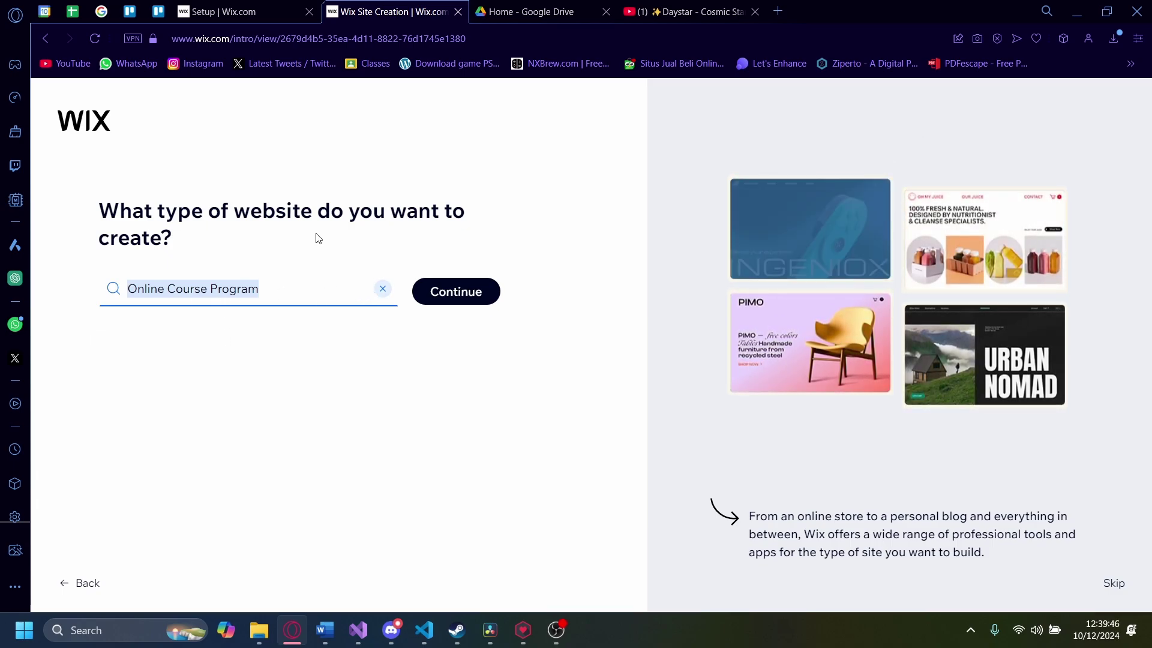
pyautogui.click(465, 307)
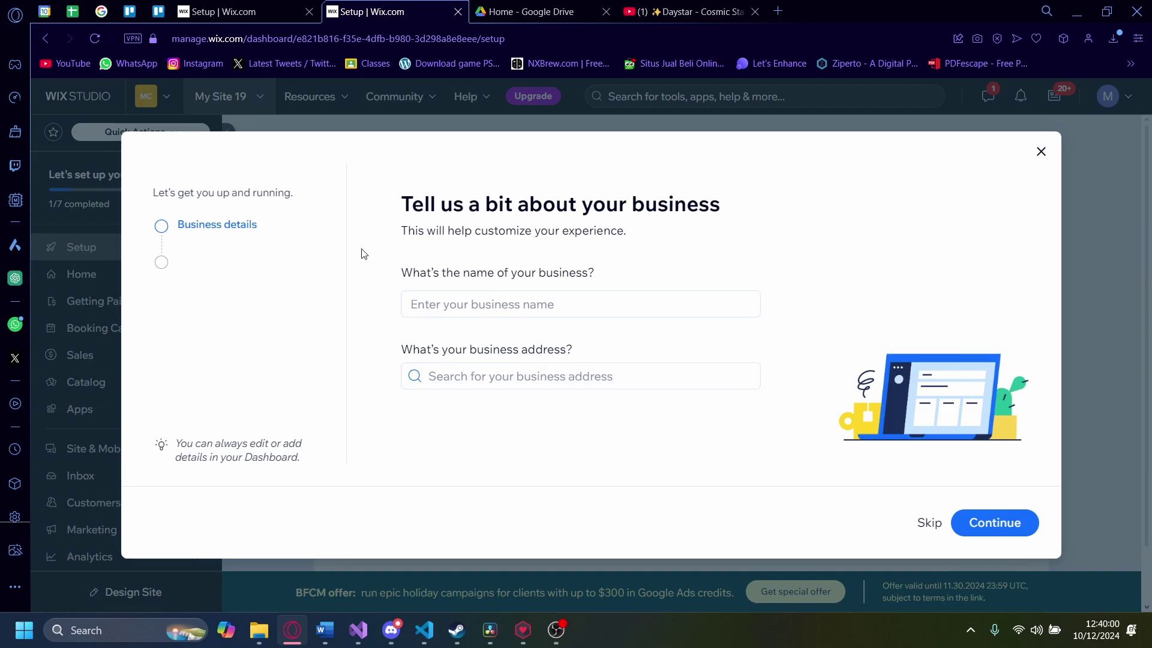
# - Skip the business details, working hours and services pages of the business setup wizard
pyautogui.click(496, 295)
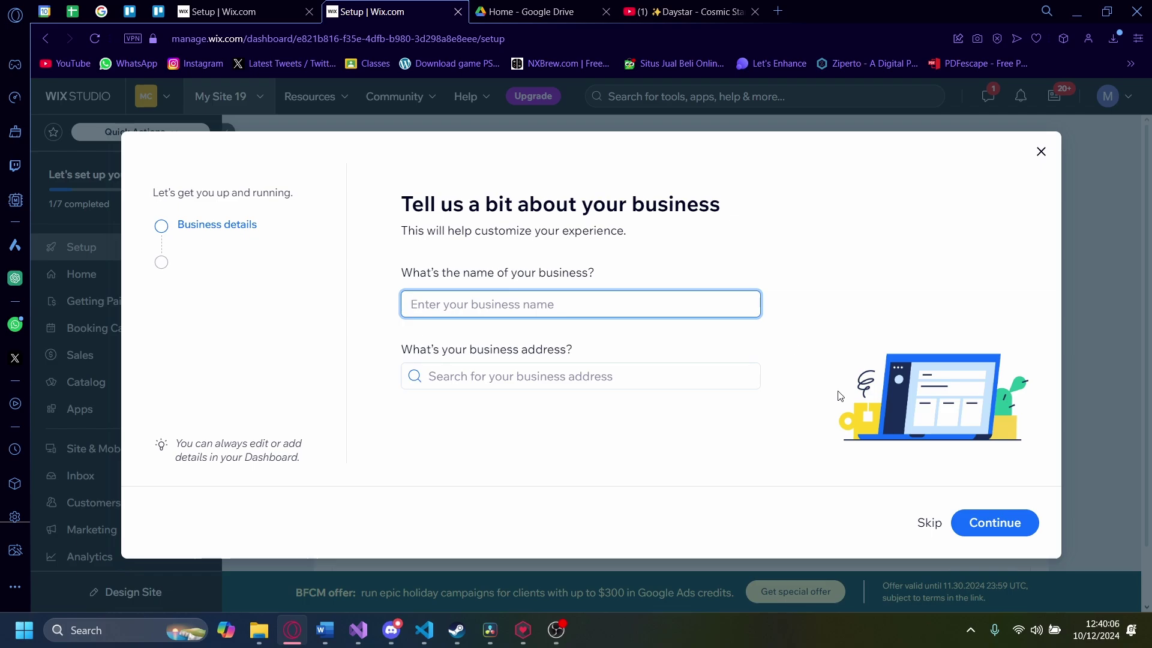
pyautogui.click(919, 527)
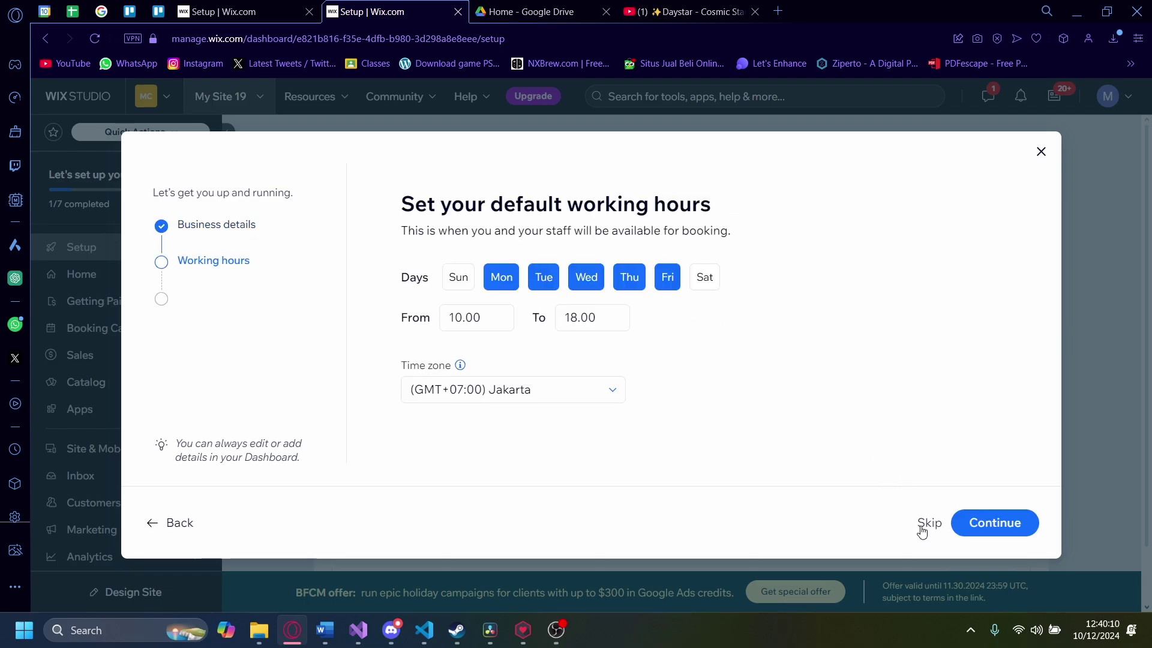
pyautogui.click(922, 528)
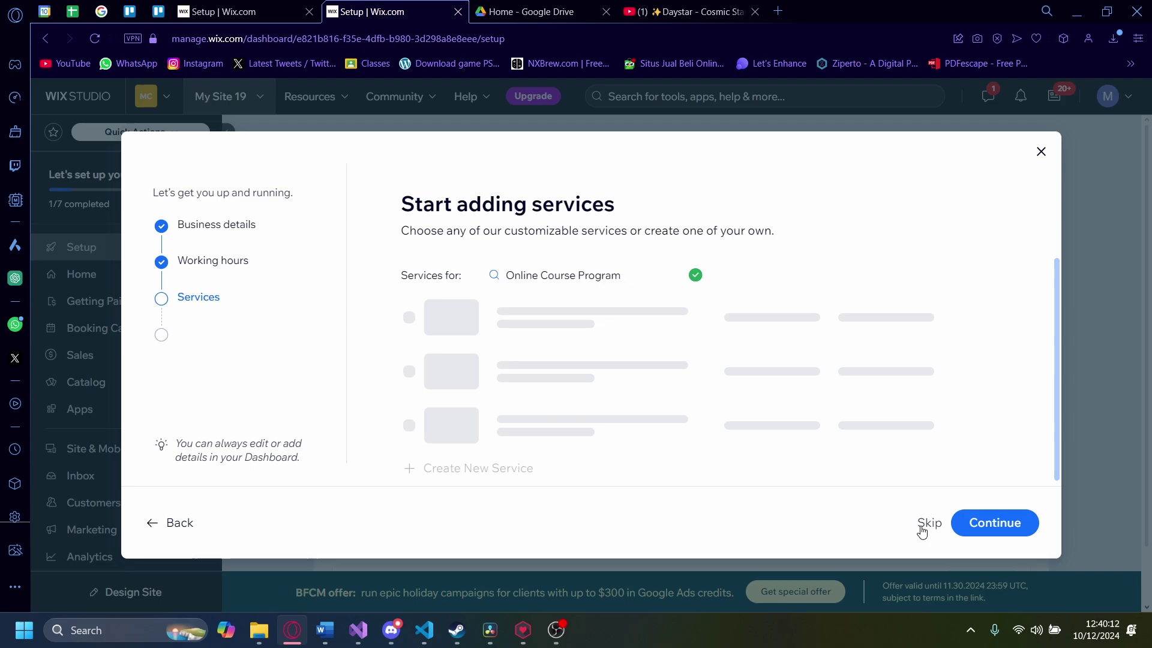
pyautogui.click(922, 527)
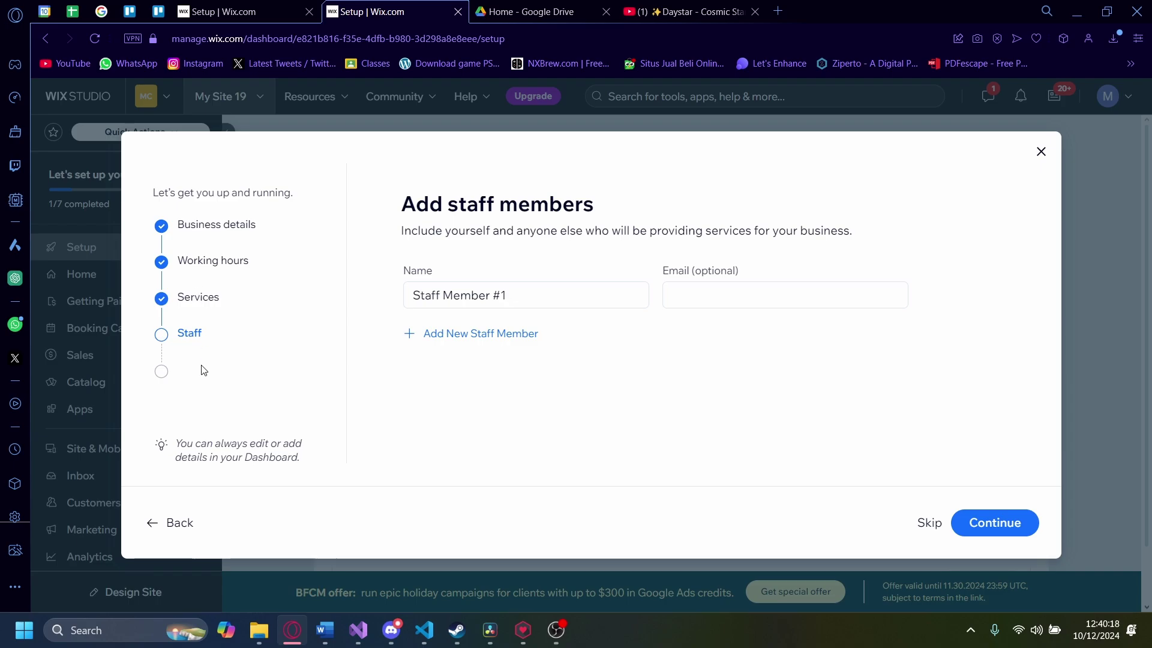
# - Go back in the setup wizard and review the suggested services for Online Course Program
pyautogui.click(150, 530)
pyautogui.click(150, 531)
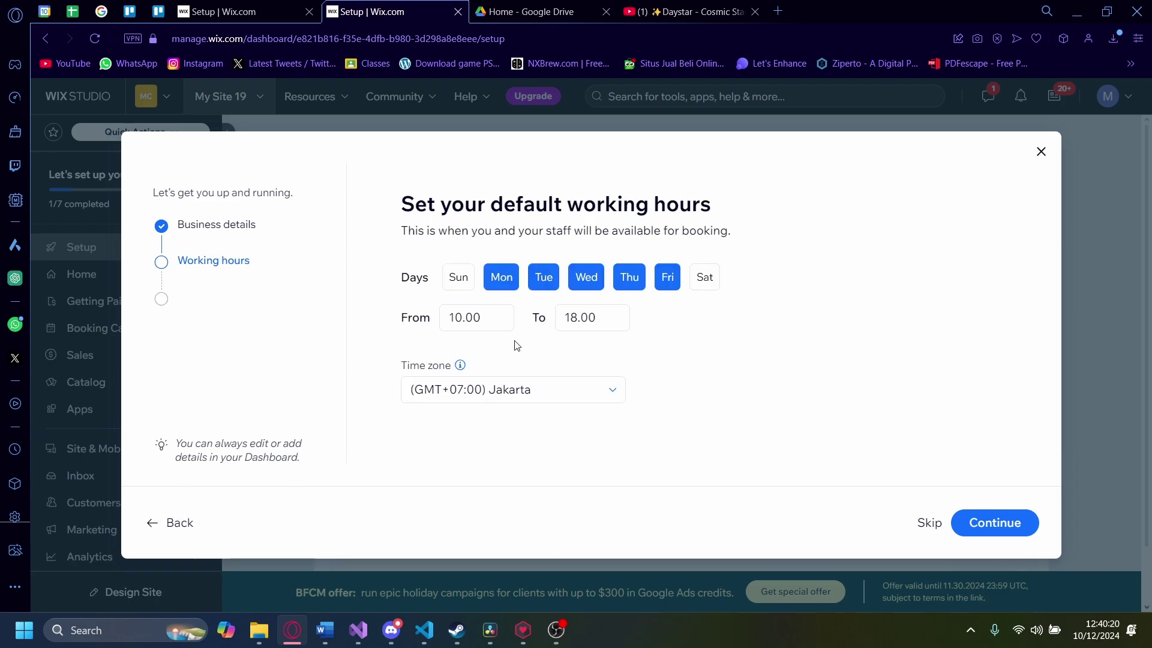
pyautogui.click(926, 525)
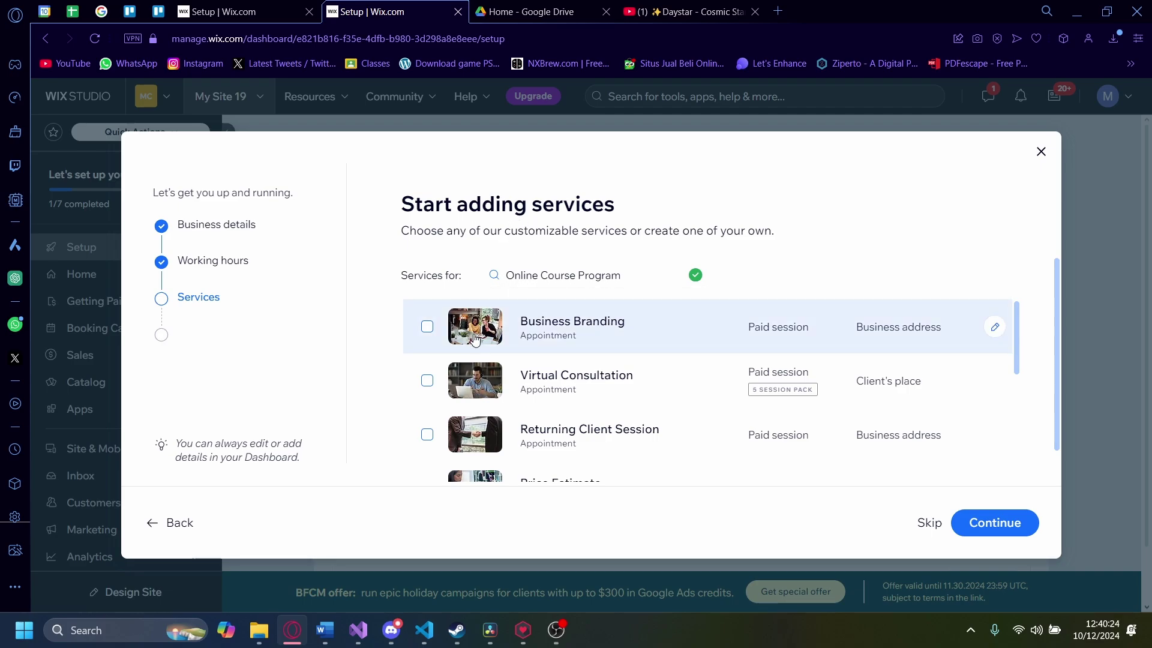
pyautogui.scroll(-3, 486, 349)
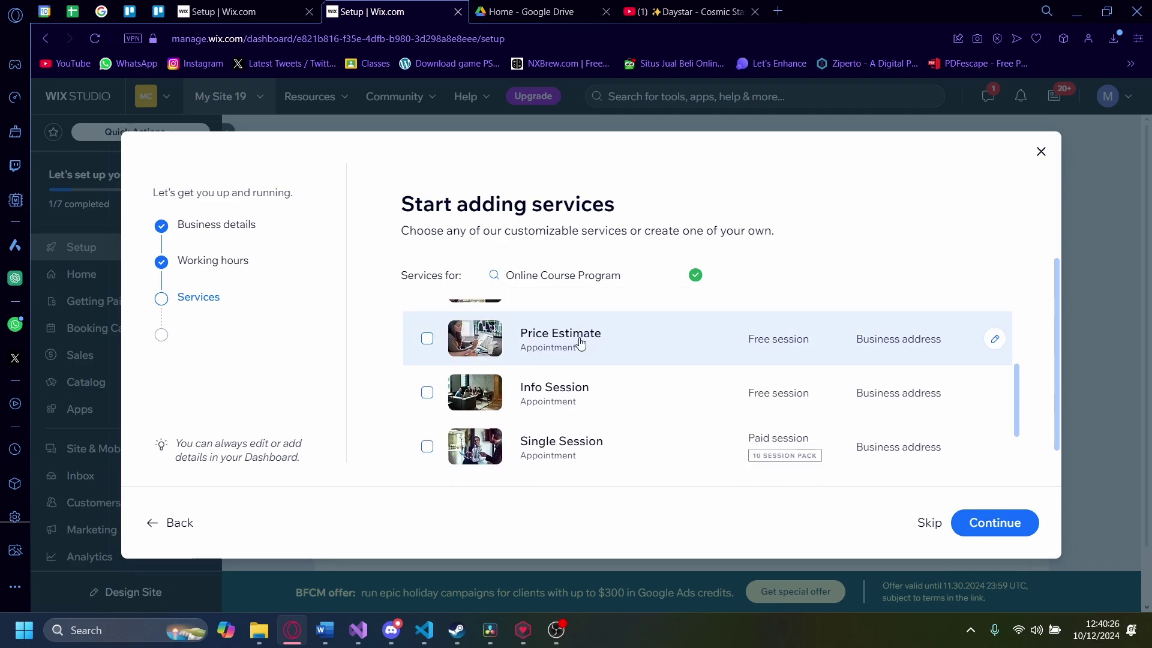
pyautogui.scroll(-2, 582, 344)
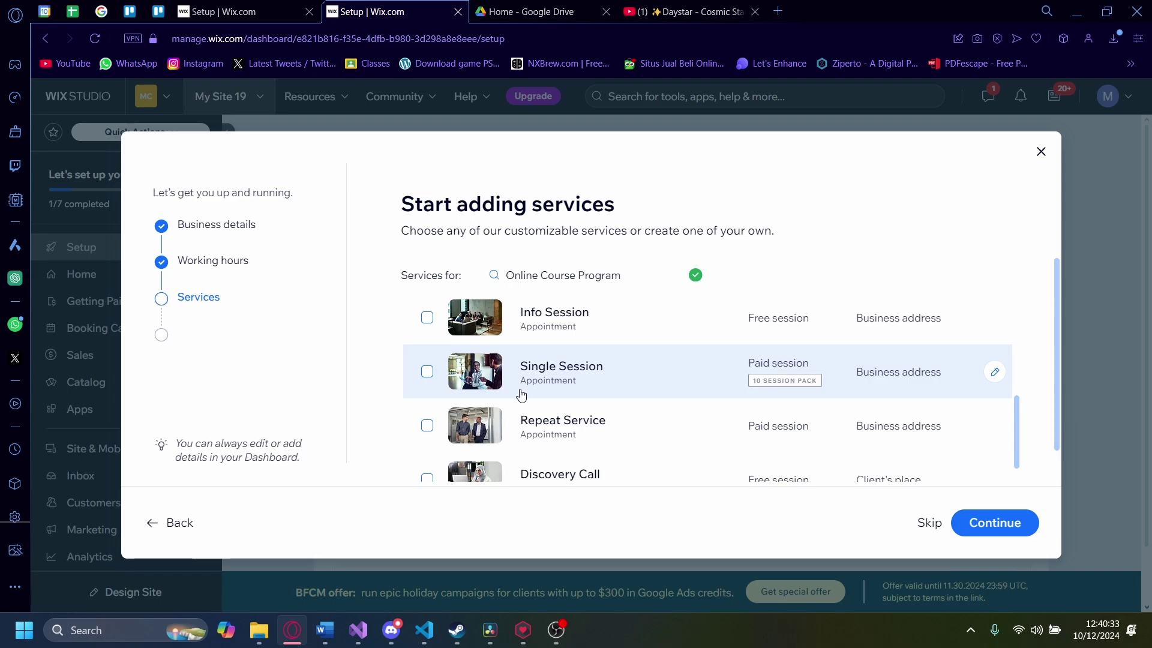
pyautogui.scroll(-1, 522, 394)
pyautogui.scroll(5, 525, 396)
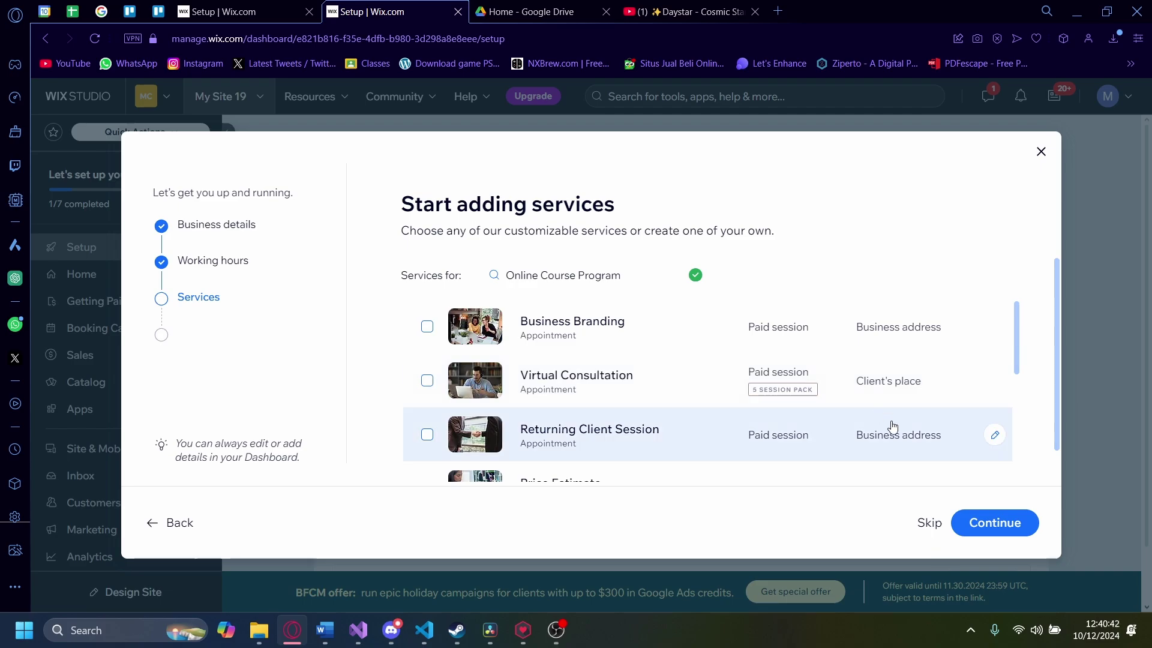
# - Skip the services, staff and useful tools pages, and close the setup wizard
pyautogui.click(921, 522)
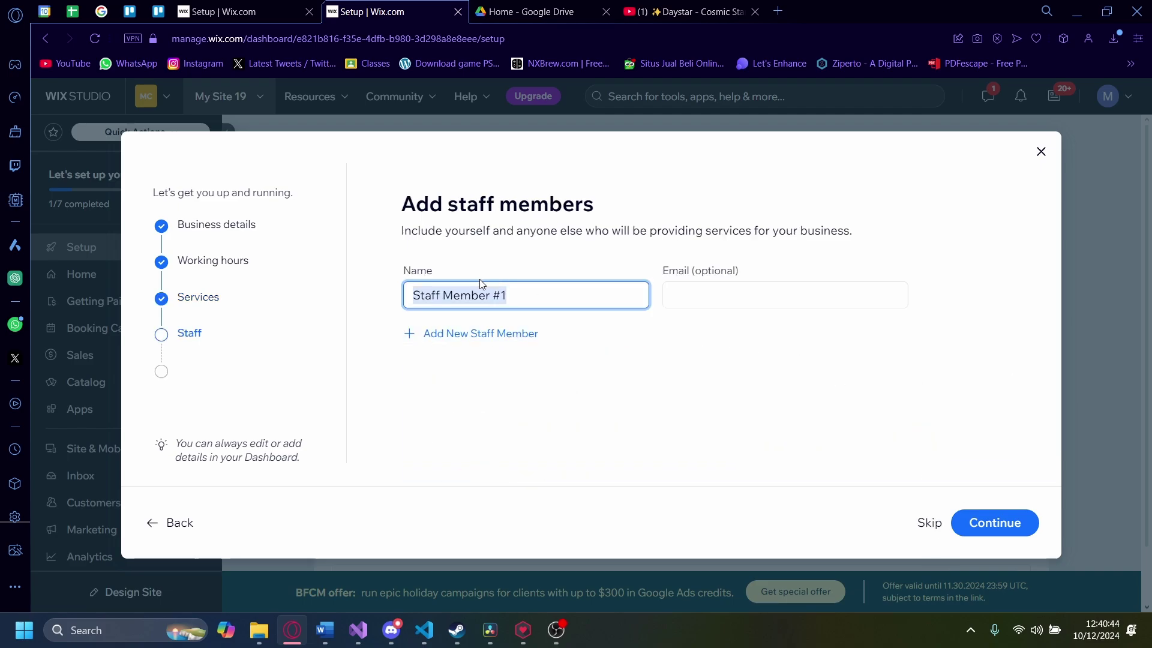
pyautogui.click(922, 522)
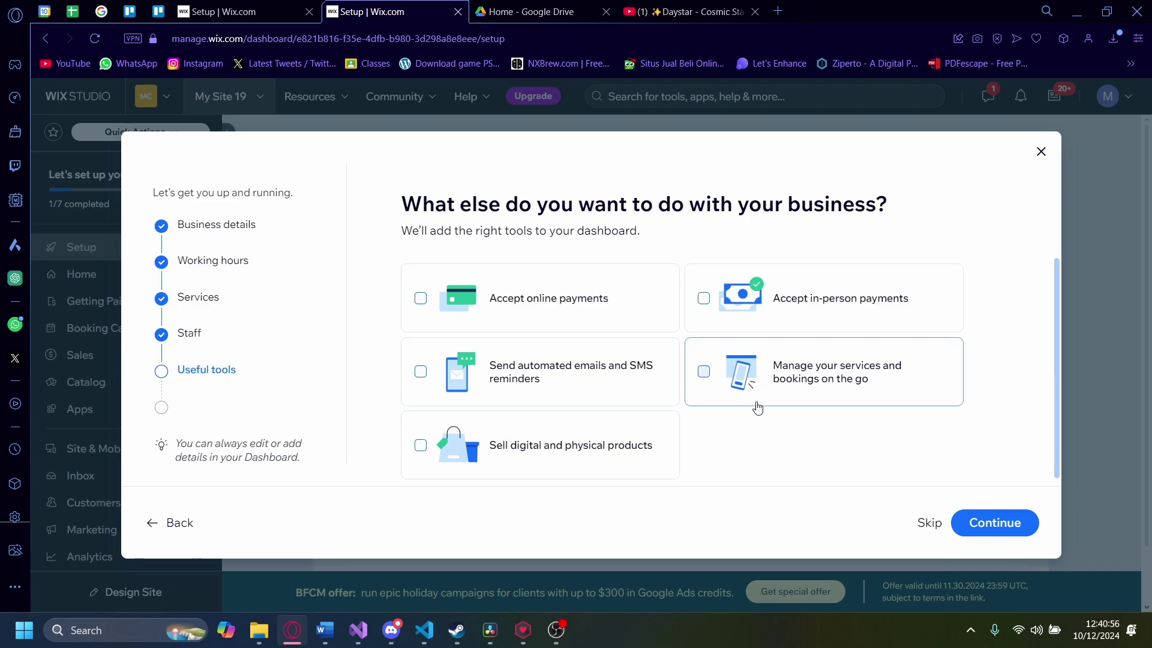
pyautogui.click(928, 523)
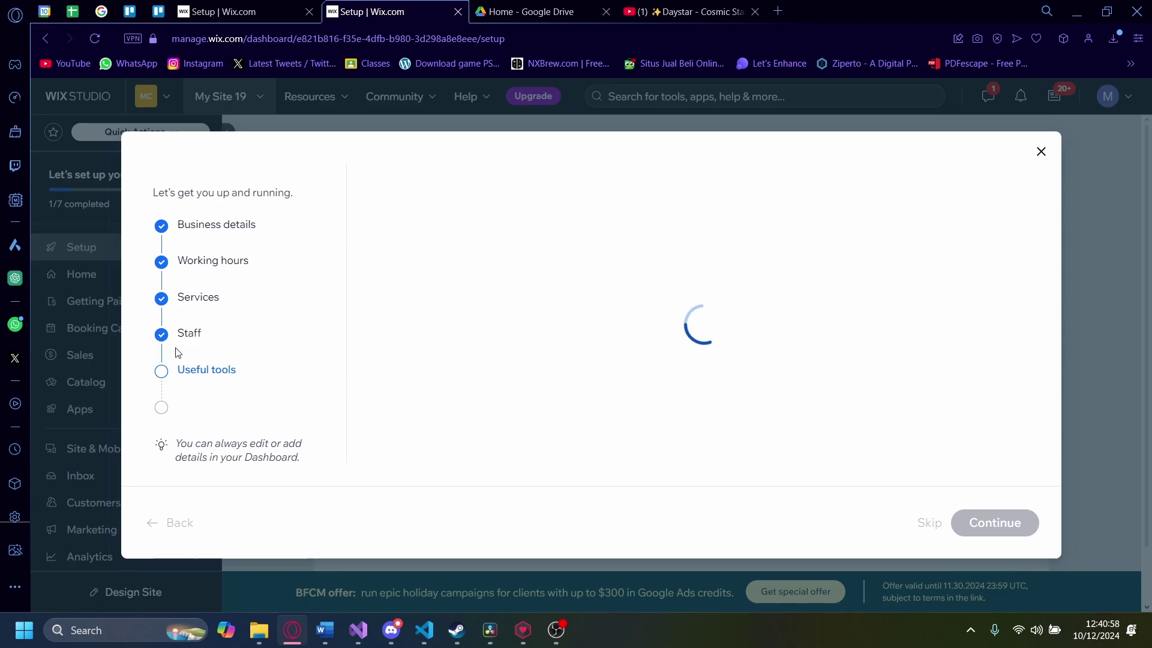
pyautogui.click(1041, 153)
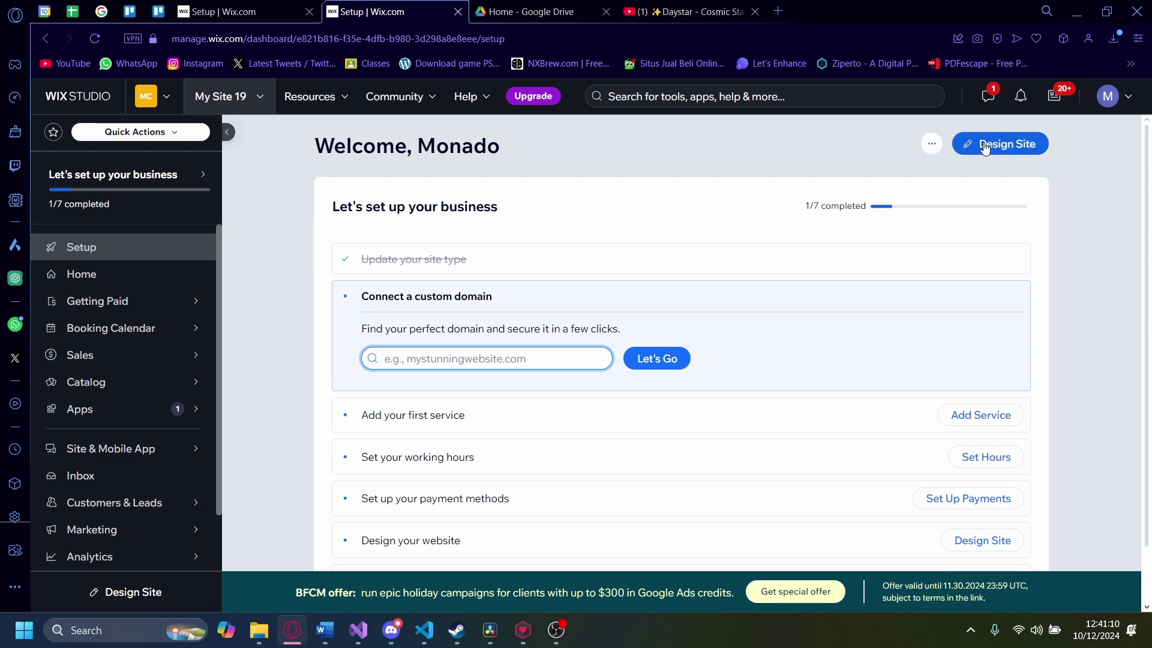
# - Start designing the site and browse the first page of recommended and most popular website templates
pyautogui.click(984, 147)
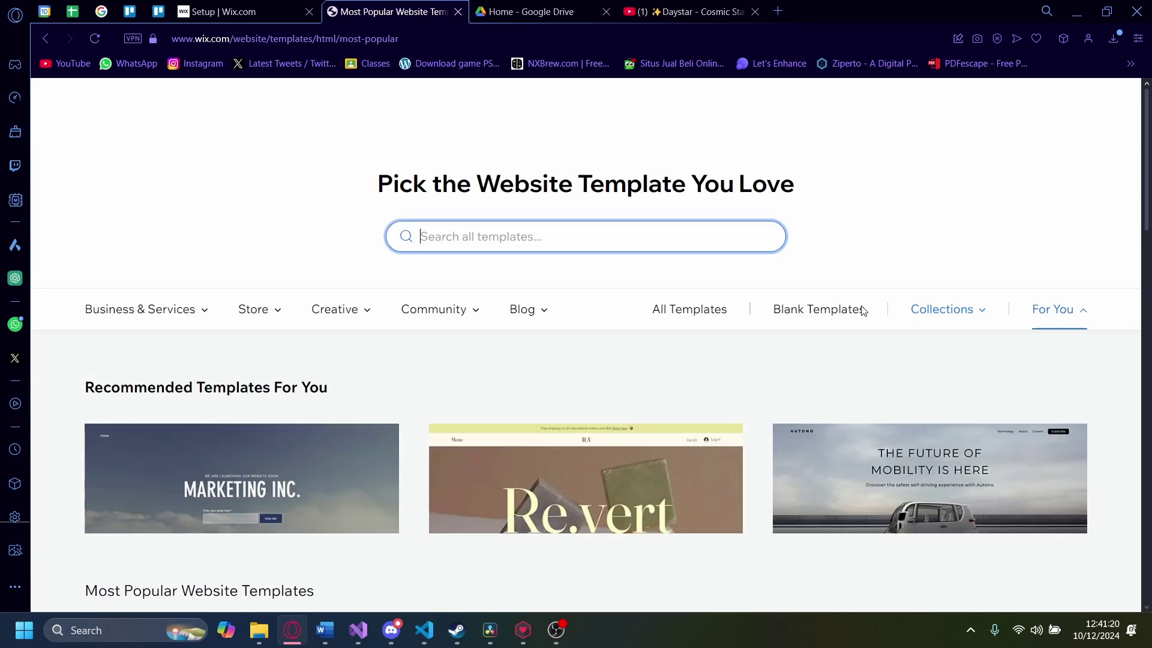
pyautogui.scroll(-3, 862, 309)
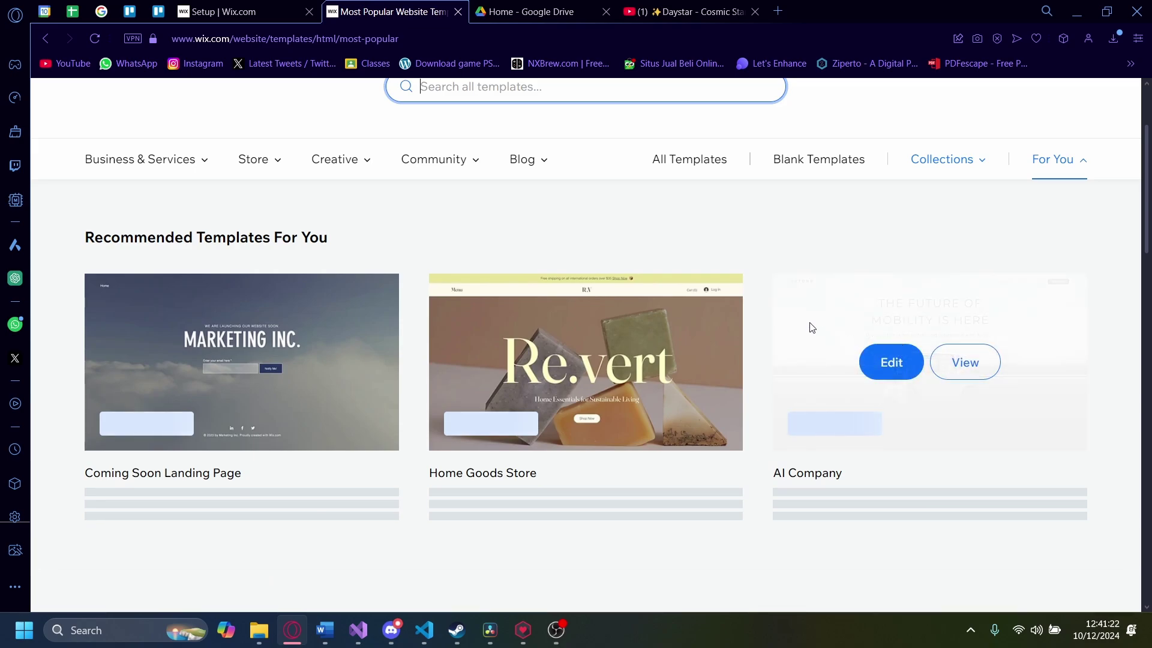
pyautogui.scroll(-8, 574, 293)
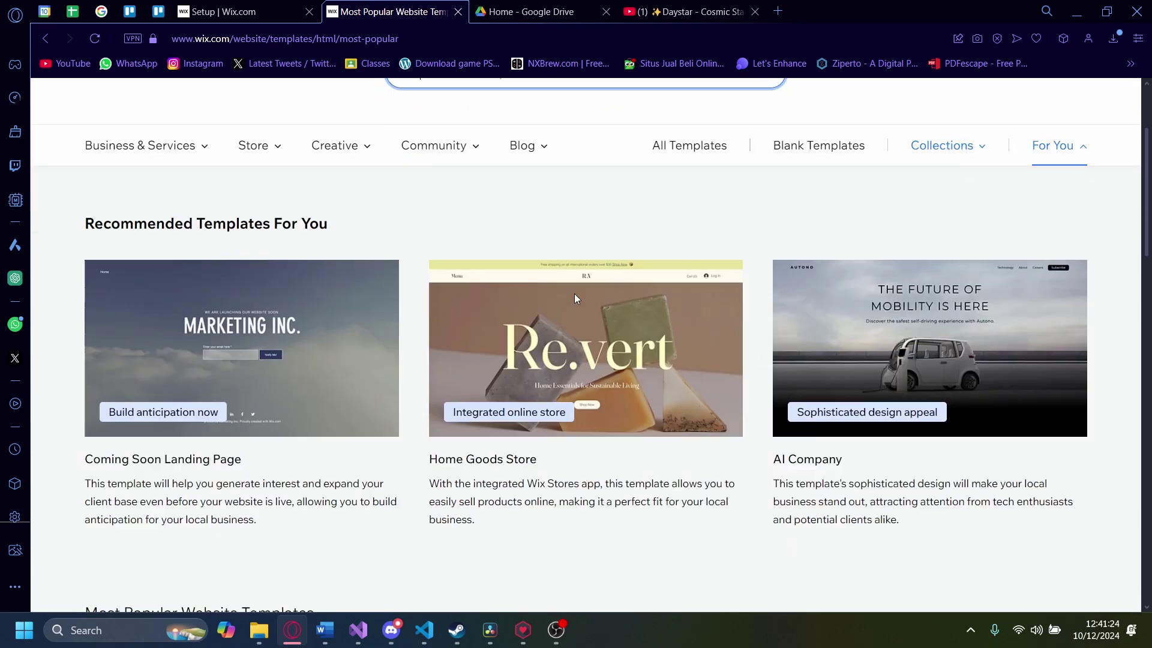
pyautogui.scroll(-3, 1067, 303)
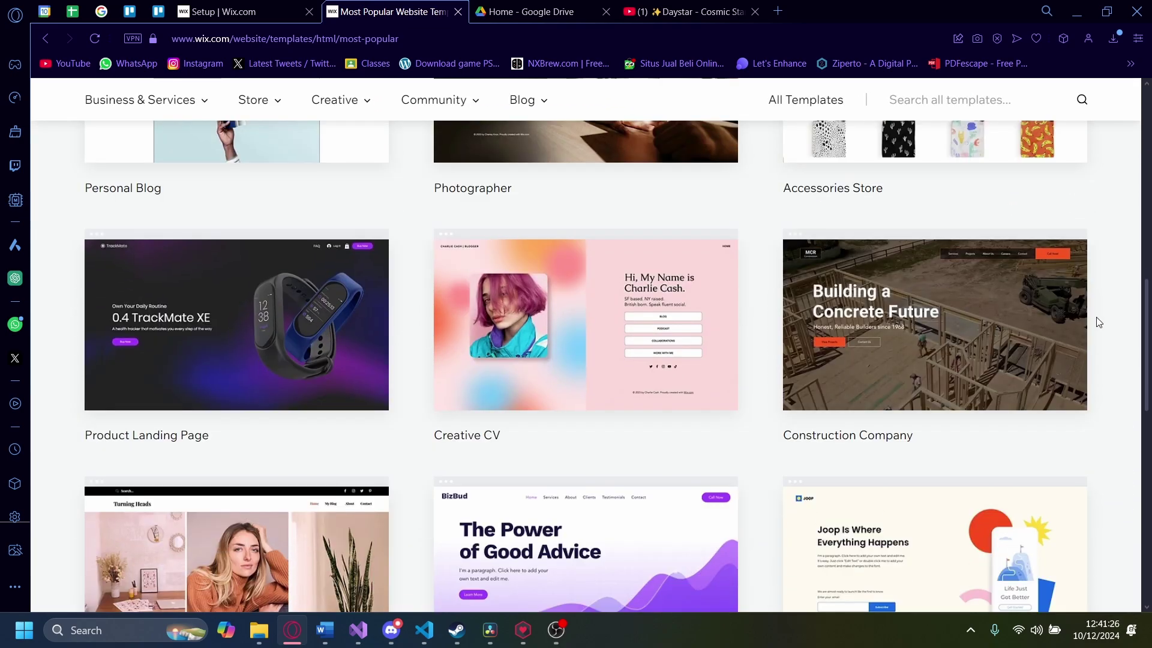
pyautogui.scroll(-3, 1107, 472)
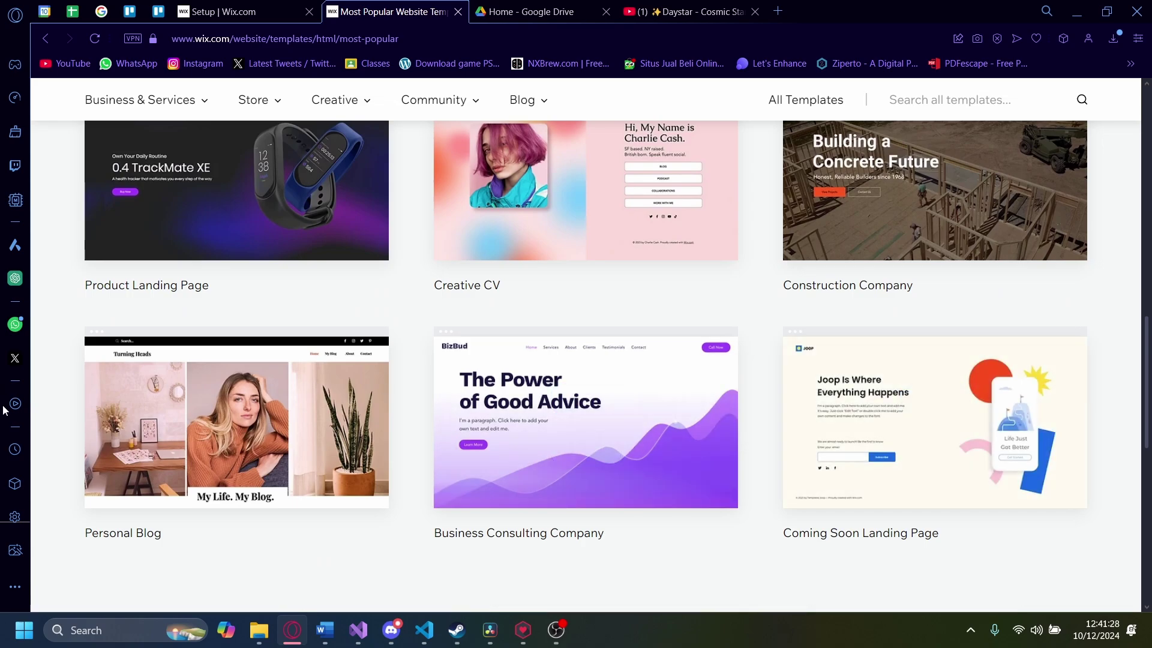
pyautogui.moveTo(271, 391)
pyautogui.scroll(3, 271, 392)
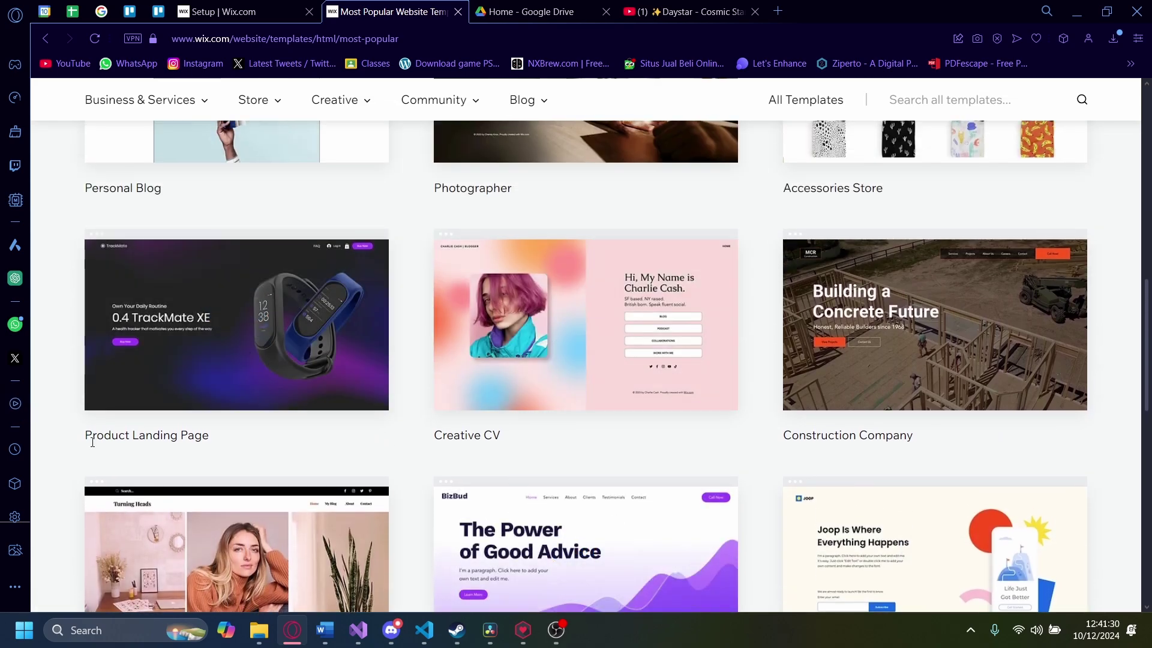
pyautogui.scroll(-8, 186, 451)
pyautogui.scroll(1, 580, 404)
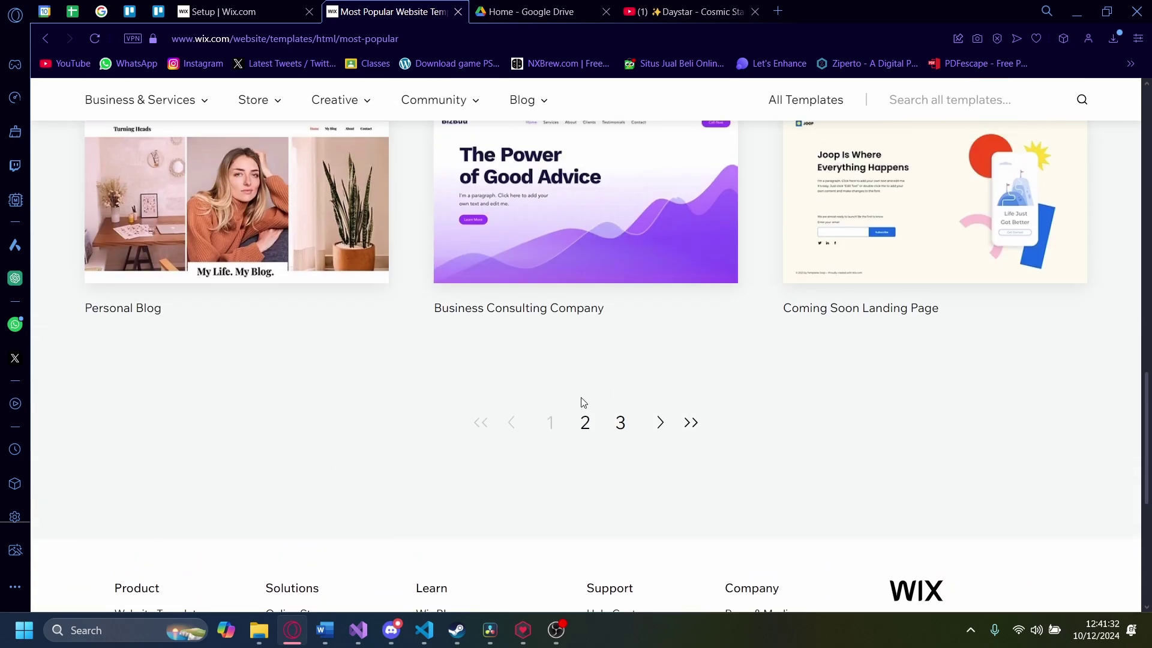
# - Open the Ad Tech Startup template from page 2 of the most popular templates for editing, and dismiss the AI content dialog
pyautogui.click(587, 429)
pyautogui.scroll(-3, 674, 337)
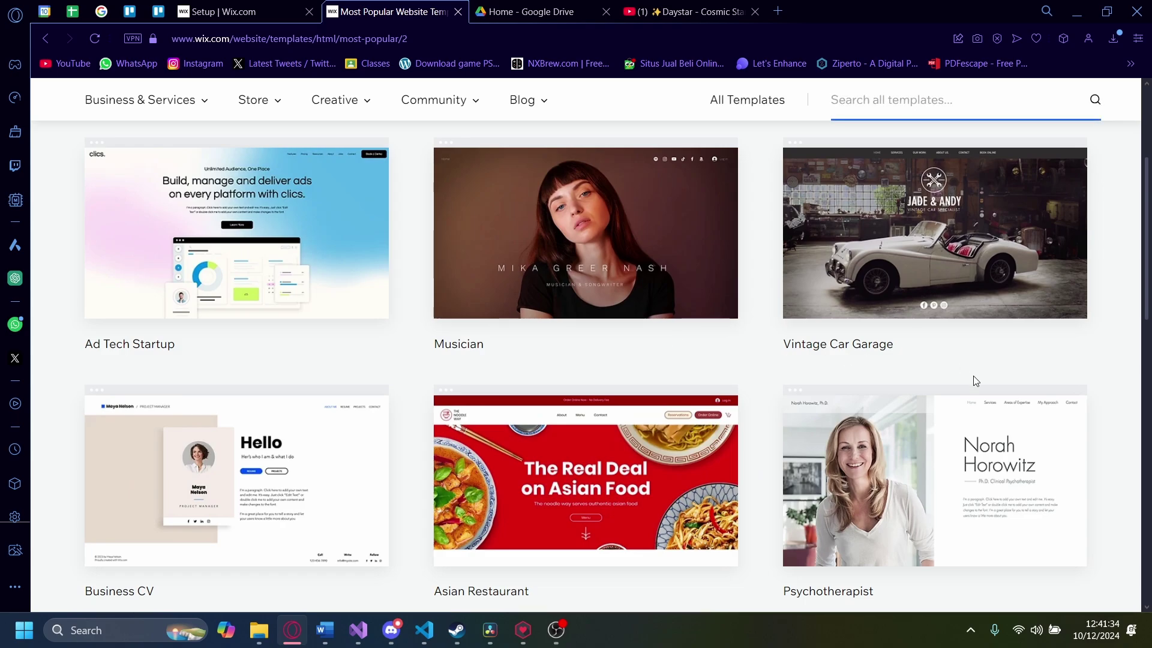
pyautogui.scroll(-4, 968, 354)
pyautogui.scroll(-5, 529, 304)
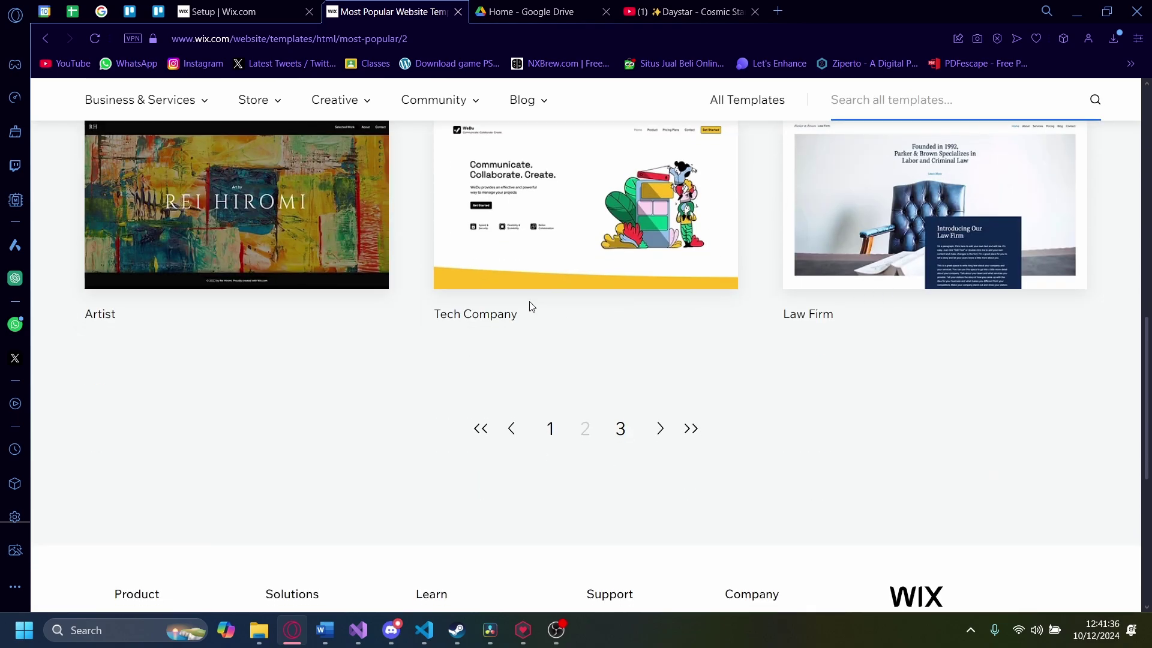
pyautogui.scroll(1, 437, 283)
pyautogui.scroll(8, 438, 283)
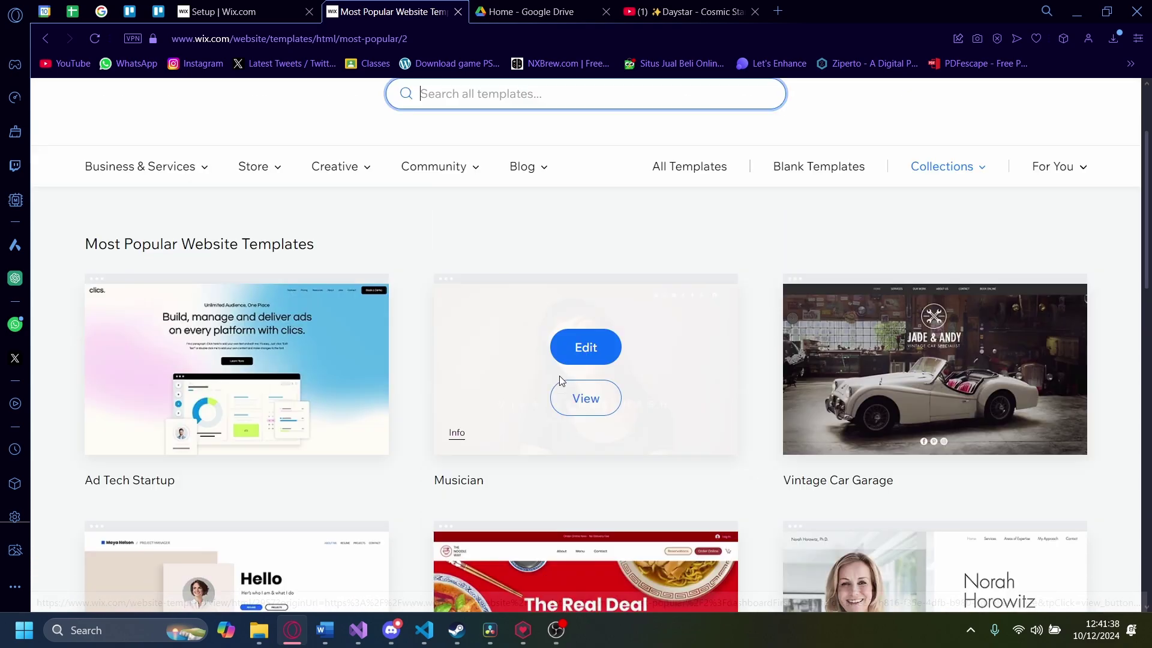
pyautogui.click(252, 344)
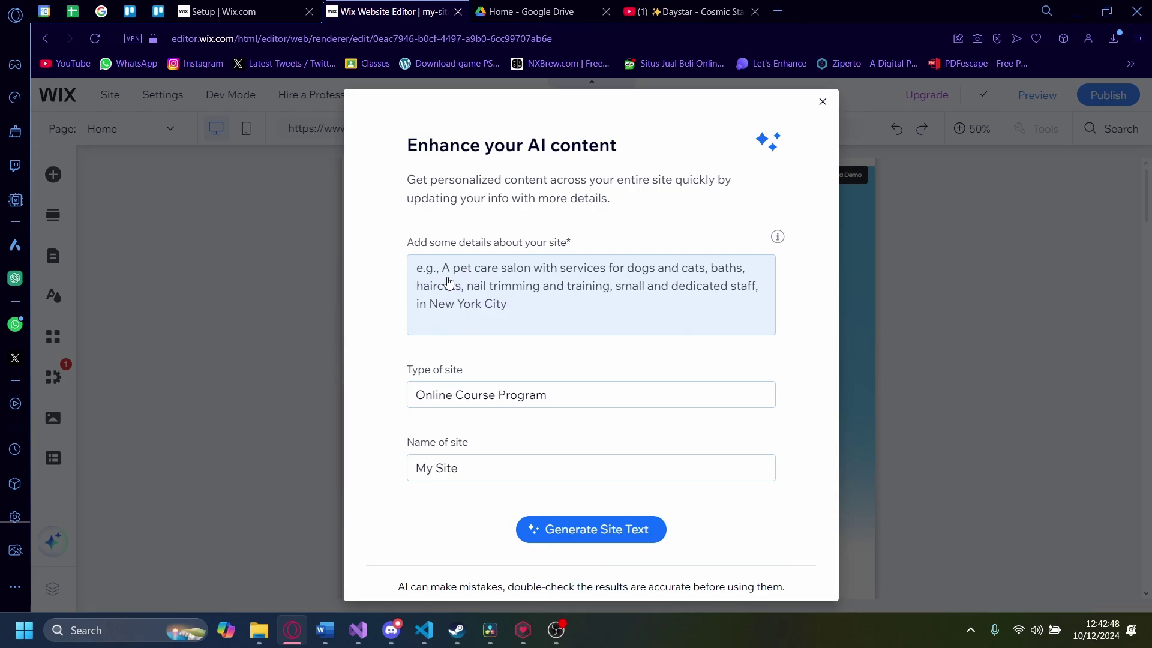
pyautogui.click(821, 103)
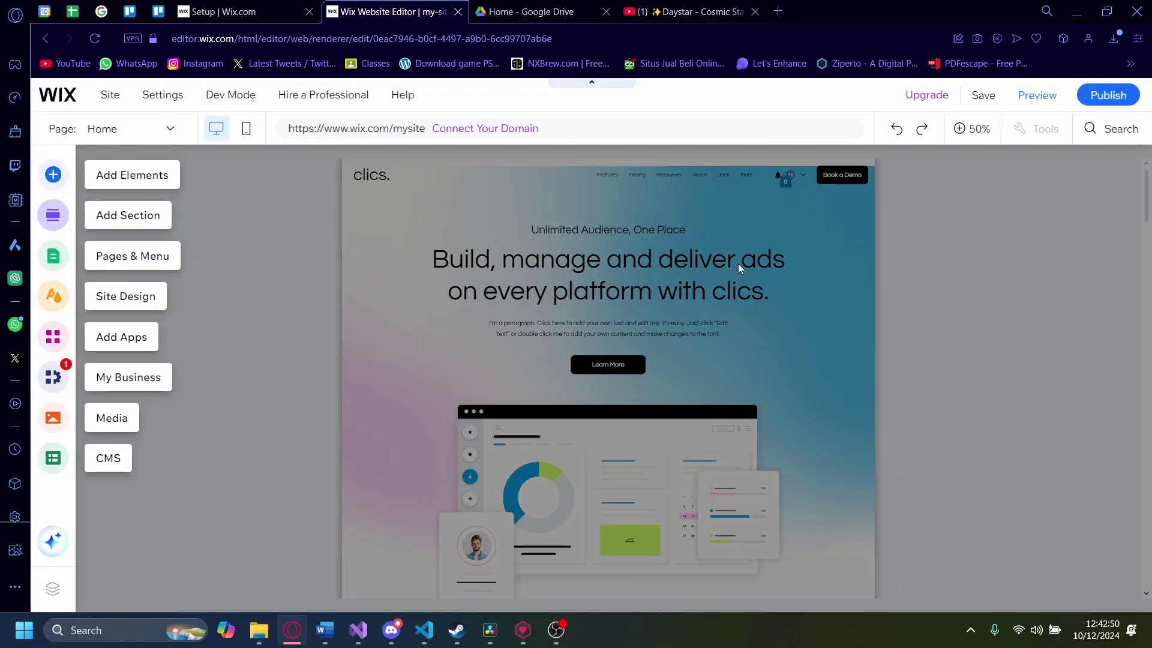
# - Replace the main heading of the home page's intro section with text beginning "Buy our award winning"
pyautogui.click(569, 271)
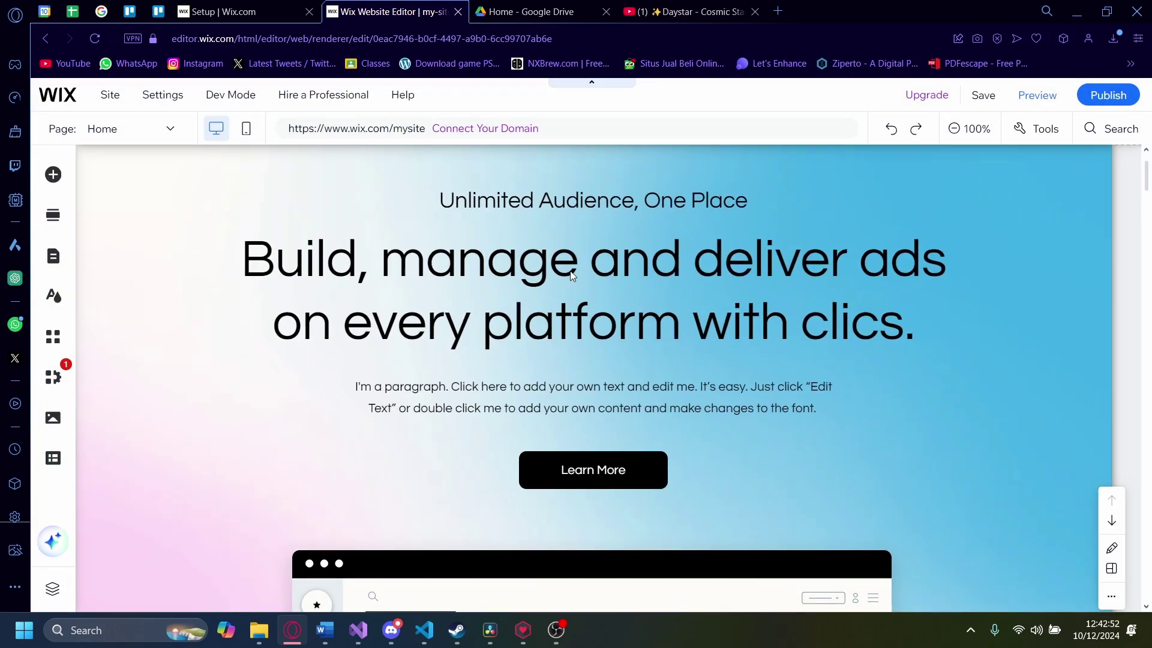
pyautogui.click(724, 316)
pyautogui.scroll(1, 759, 375)
pyautogui.doubleClick(759, 375)
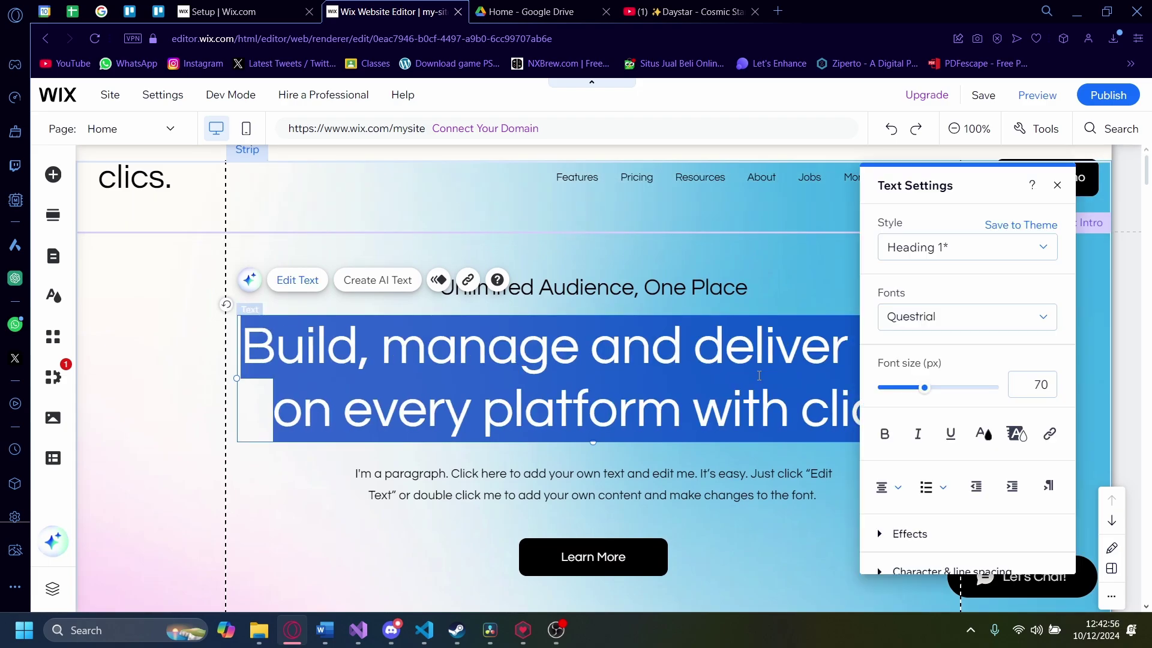
pyautogui.write('BUiy')
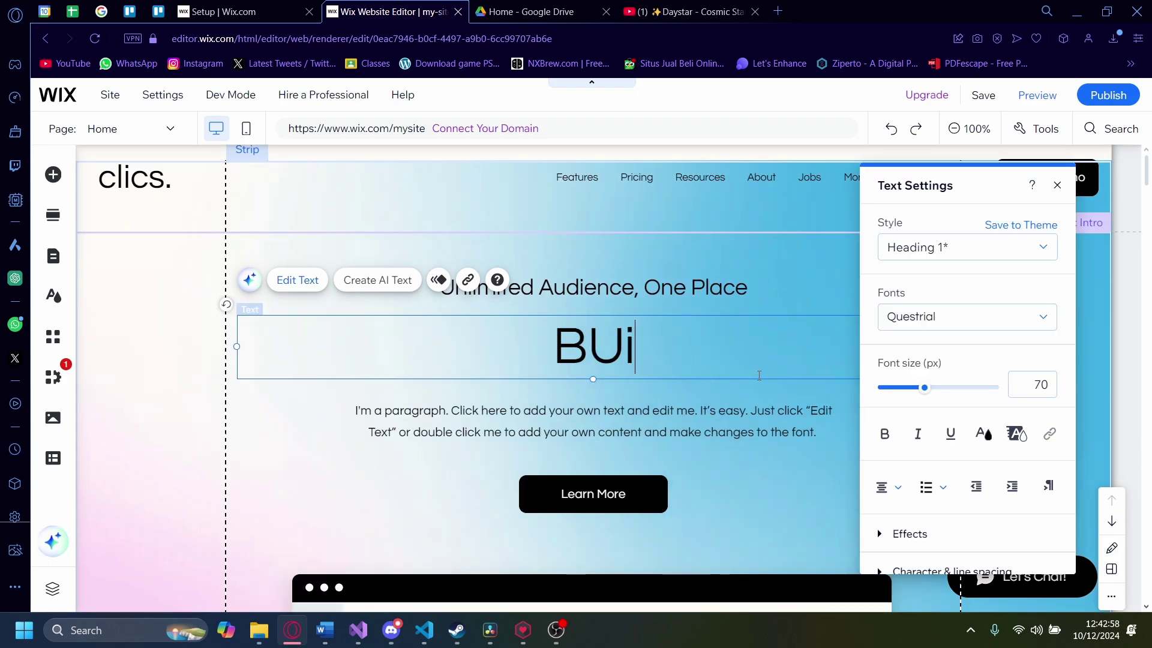
pyautogui.press('BackSpace')
pyautogui.press('BackSpace')
pyautogui.press('BackSpace')
pyautogui.write('uyu')
pyautogui.press('BackSpace')
pyautogui.press('BackSpace')
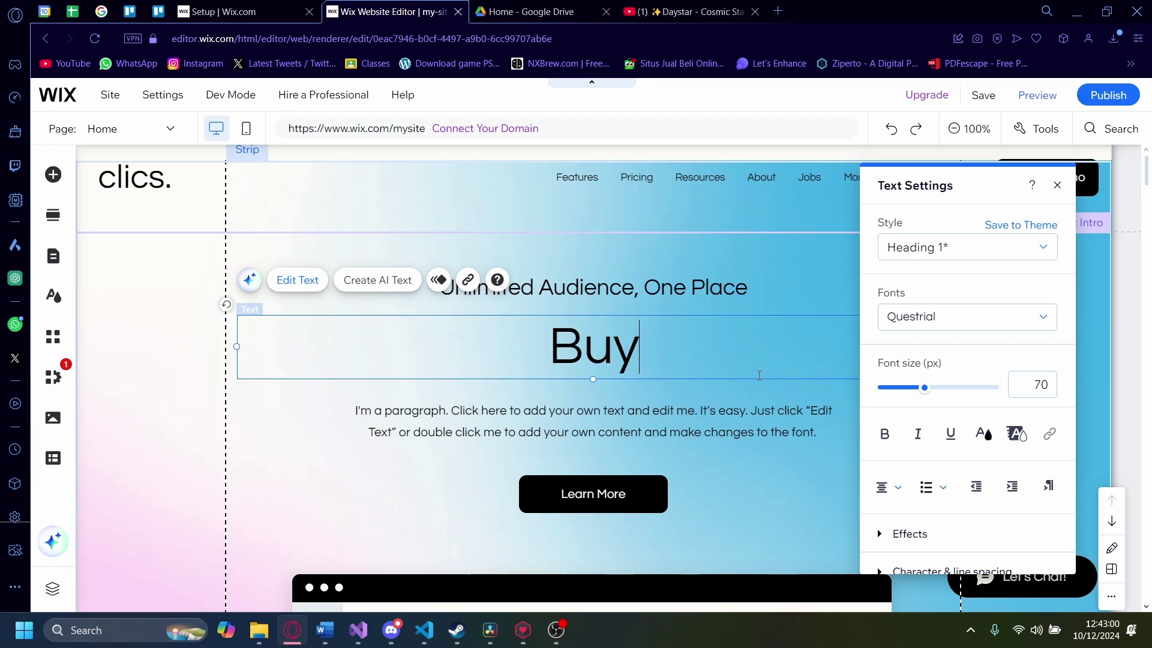
pyautogui.write('y our a')
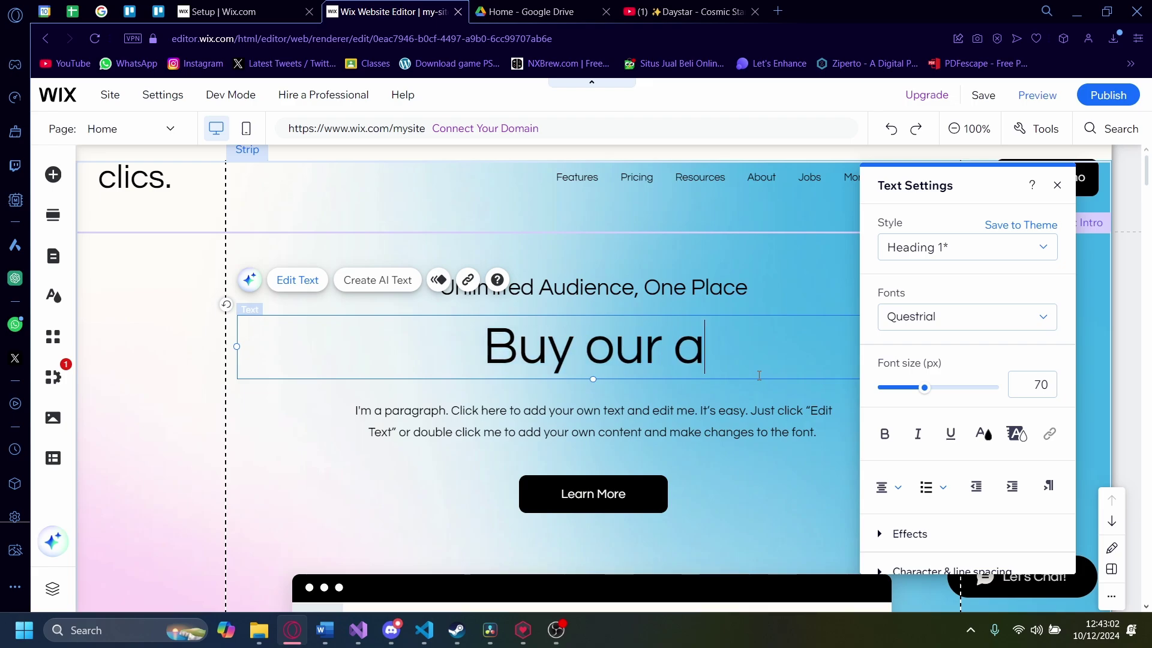
pyautogui.write('ward winning cou')
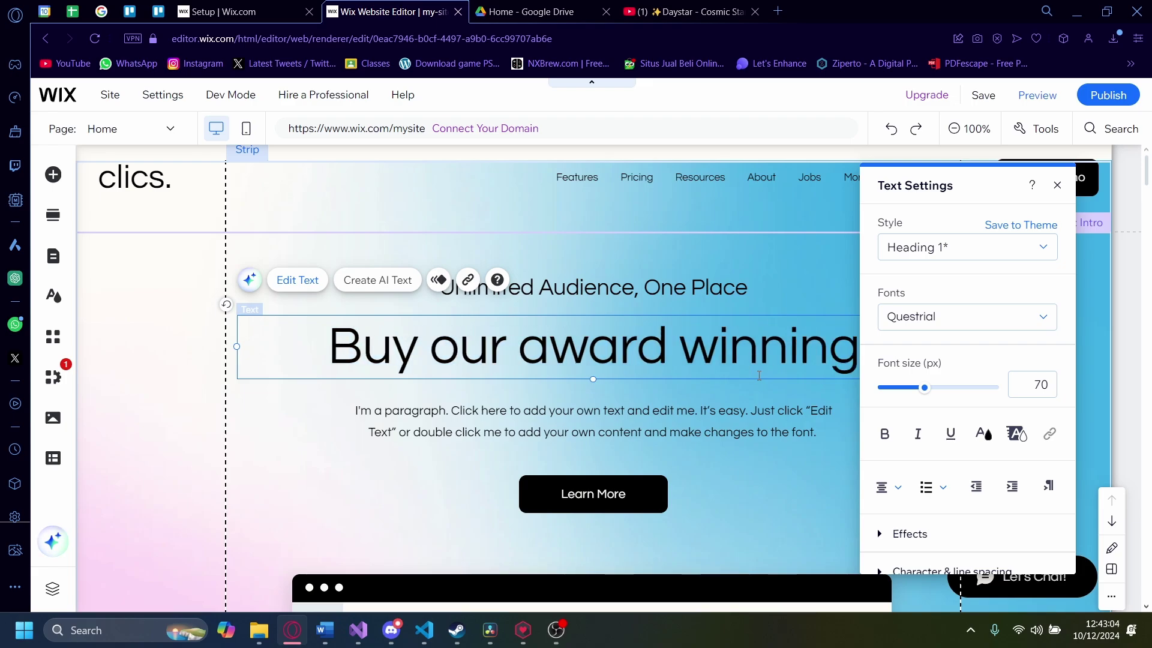
# - Replace the line above the main heading in the home page's intro section with "Courses for cheap"
pyautogui.doubleClick(690, 291)
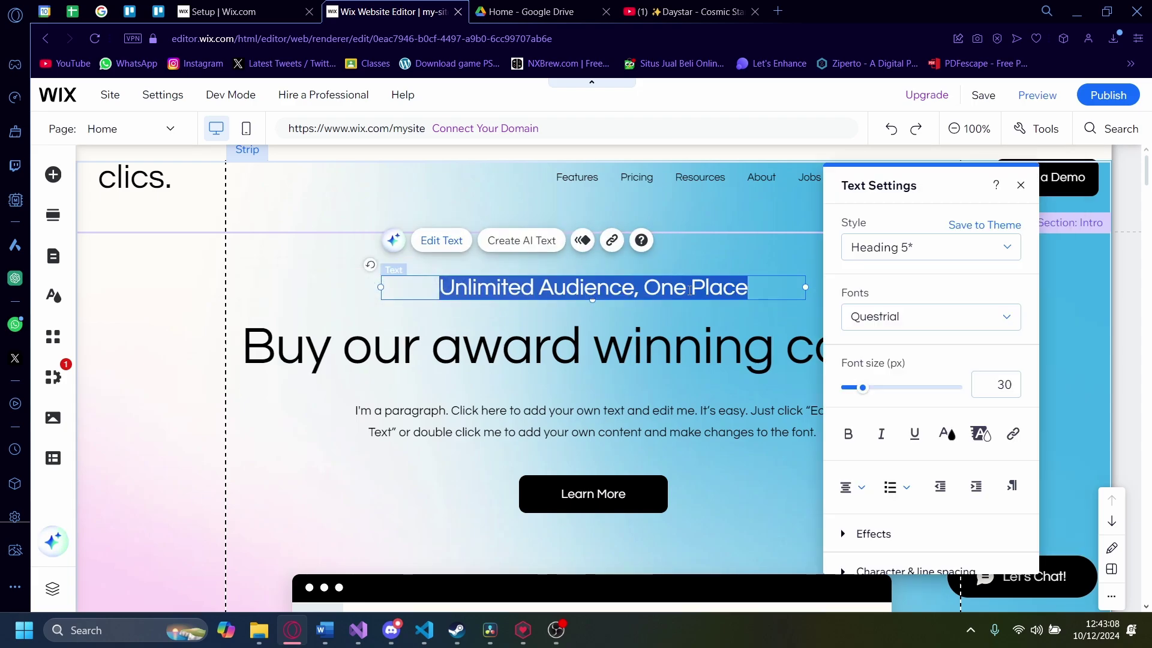
pyautogui.write('Courses f')
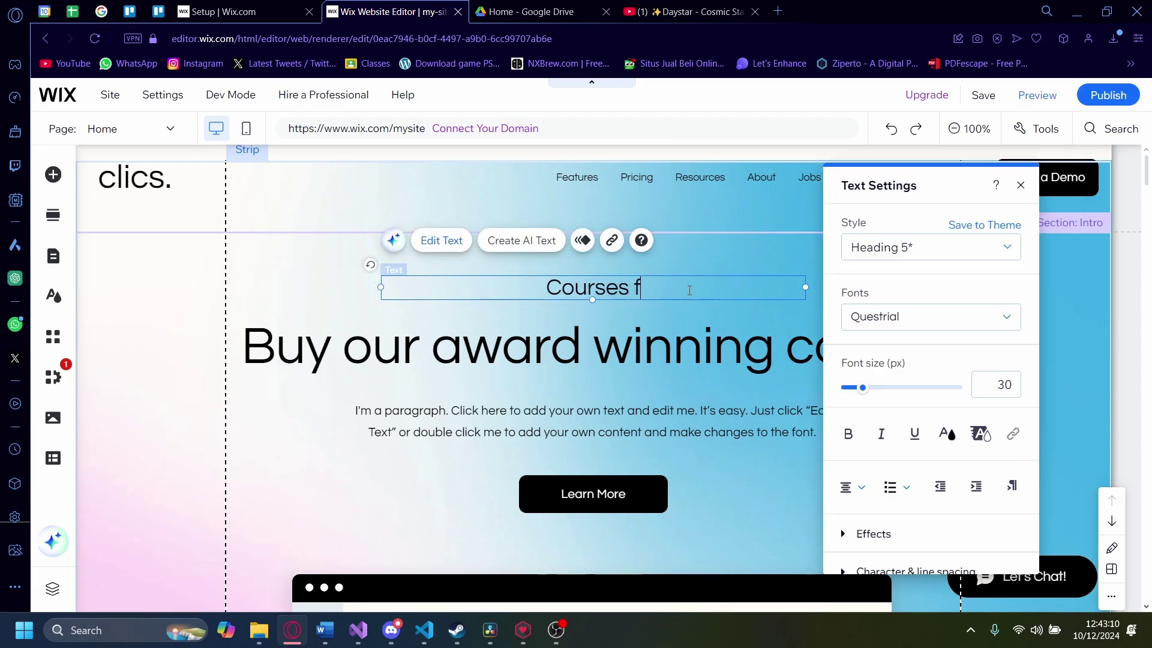
pyautogui.write('or cheap')
pyautogui.click(591, 424)
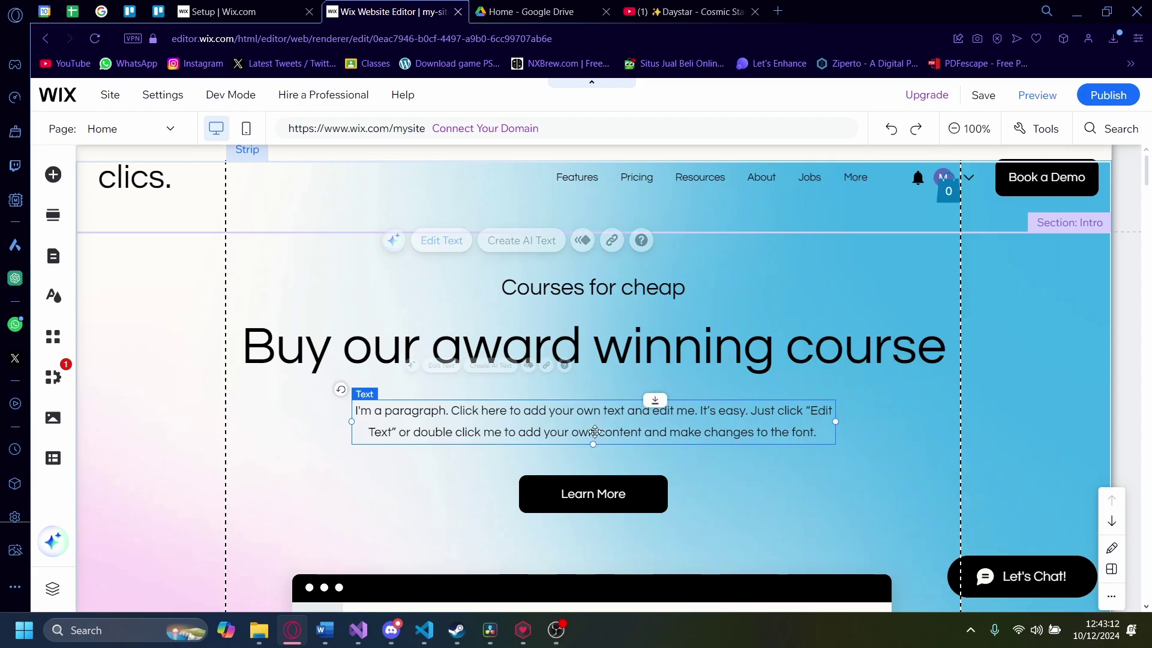
# - Look over the home page's intro section, from the edited texts to the dashboard illustration below them
pyautogui.scroll(-3, 597, 437)
pyautogui.scroll(-5, 597, 436)
pyautogui.scroll(6, 471, 449)
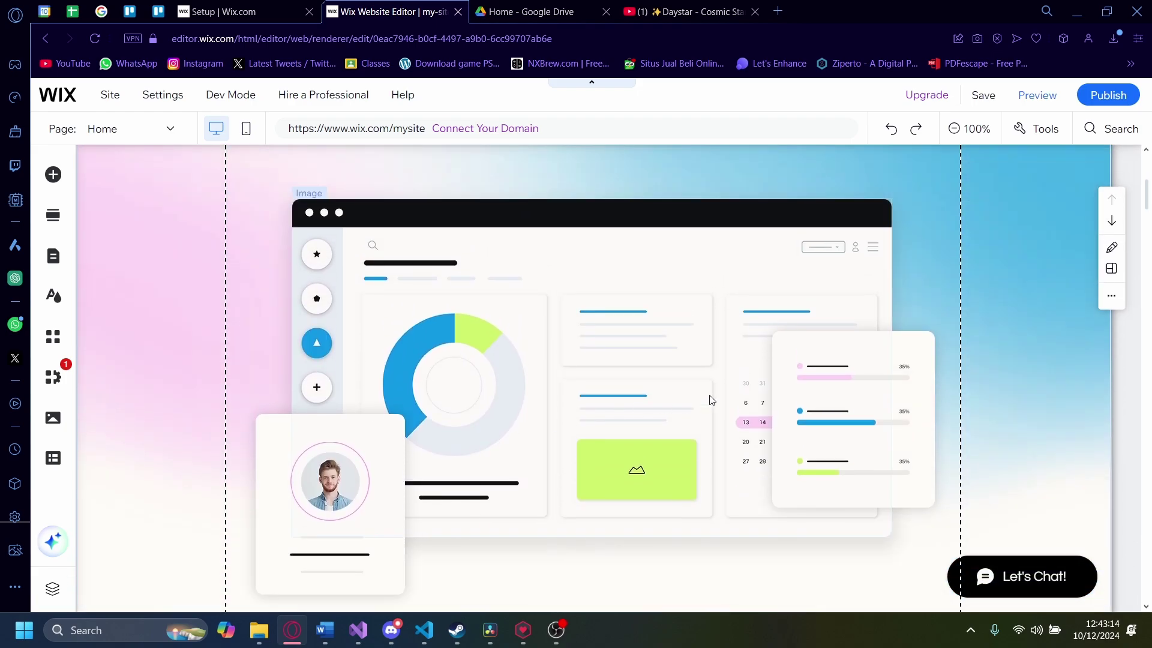
pyautogui.scroll(3, 516, 334)
pyautogui.scroll(-1, 649, 380)
pyautogui.scroll(1, 807, 468)
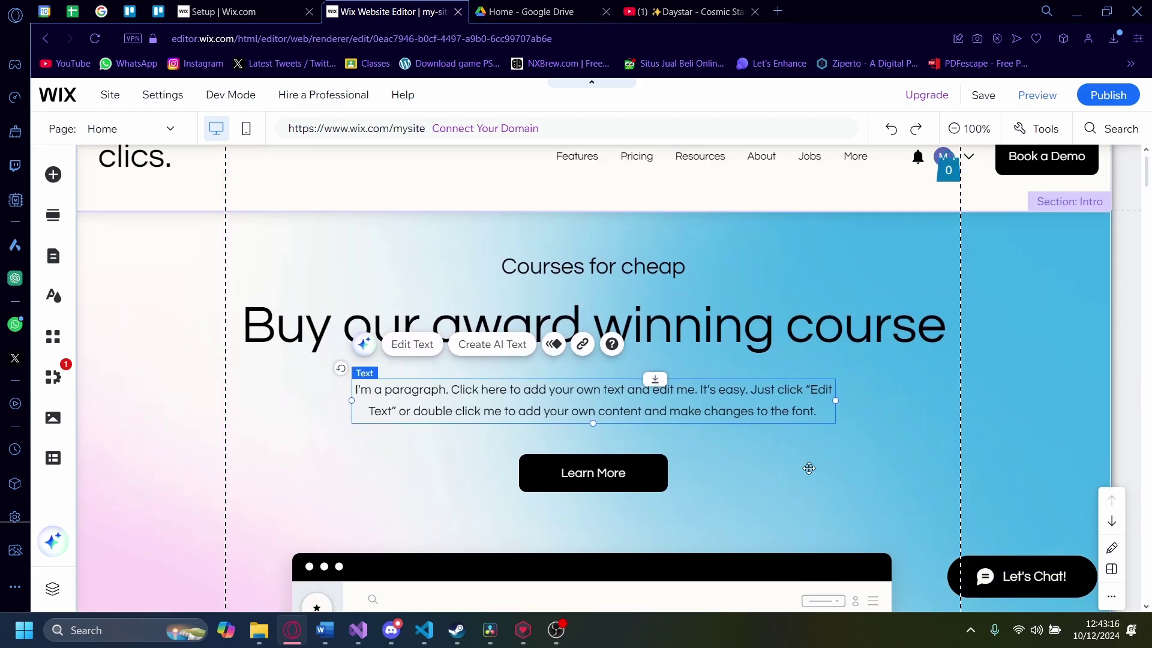
pyautogui.scroll(-2, 733, 337)
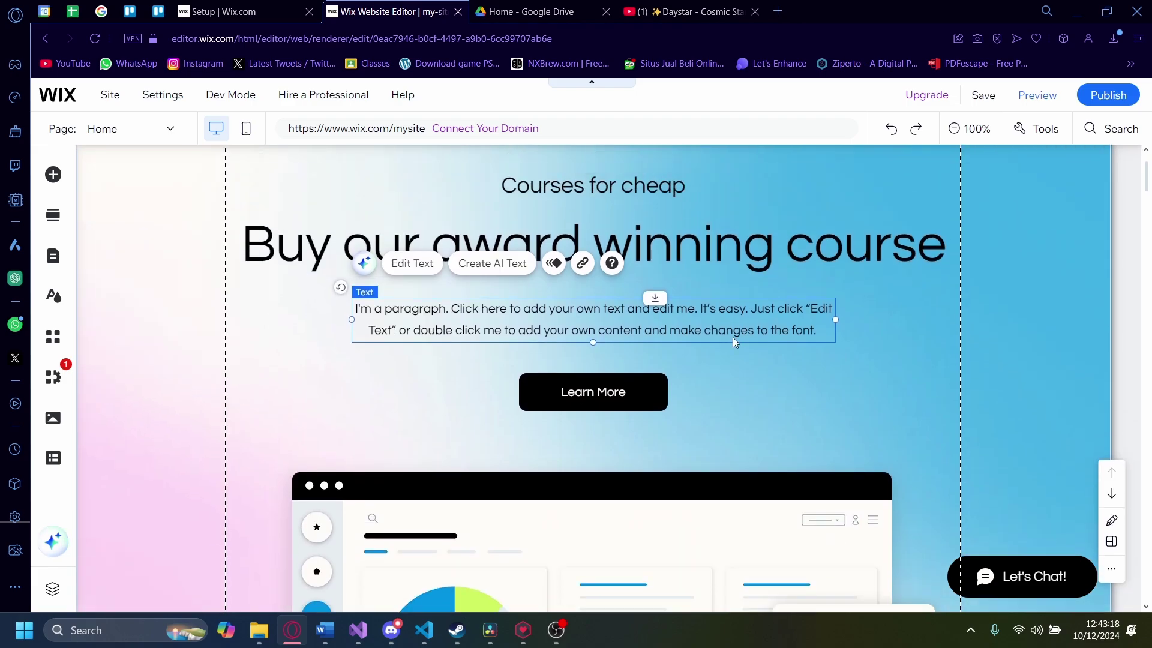
pyautogui.scroll(2, 733, 337)
pyautogui.scroll(-6, 523, 436)
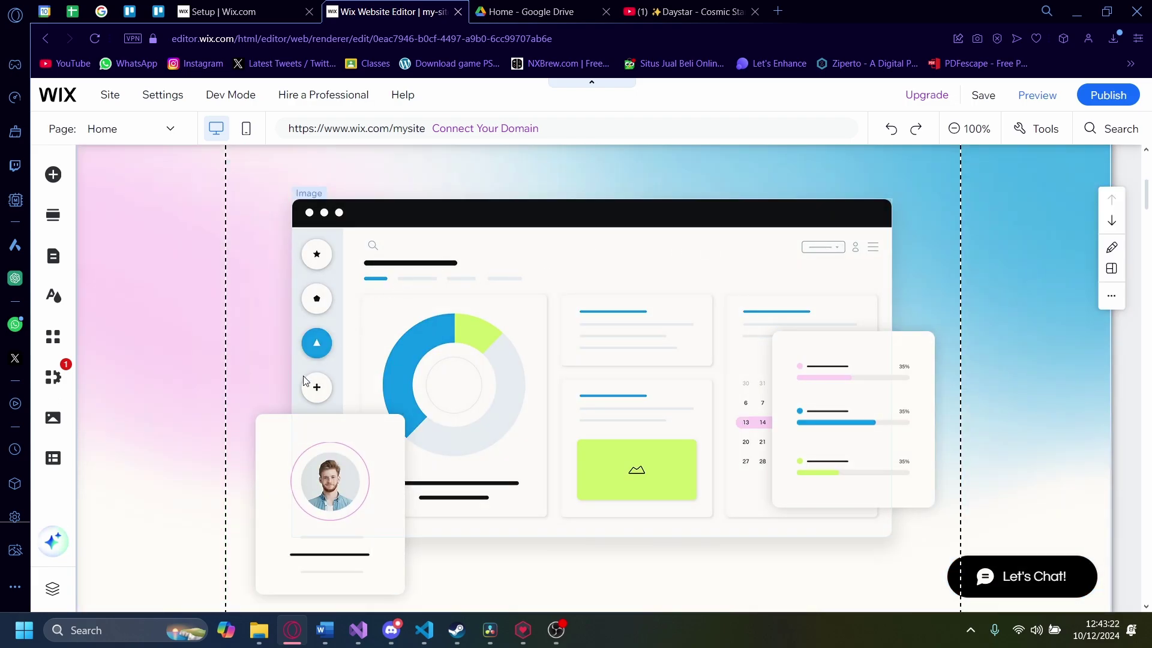
pyautogui.scroll(1, 920, 408)
pyautogui.scroll(6, 920, 408)
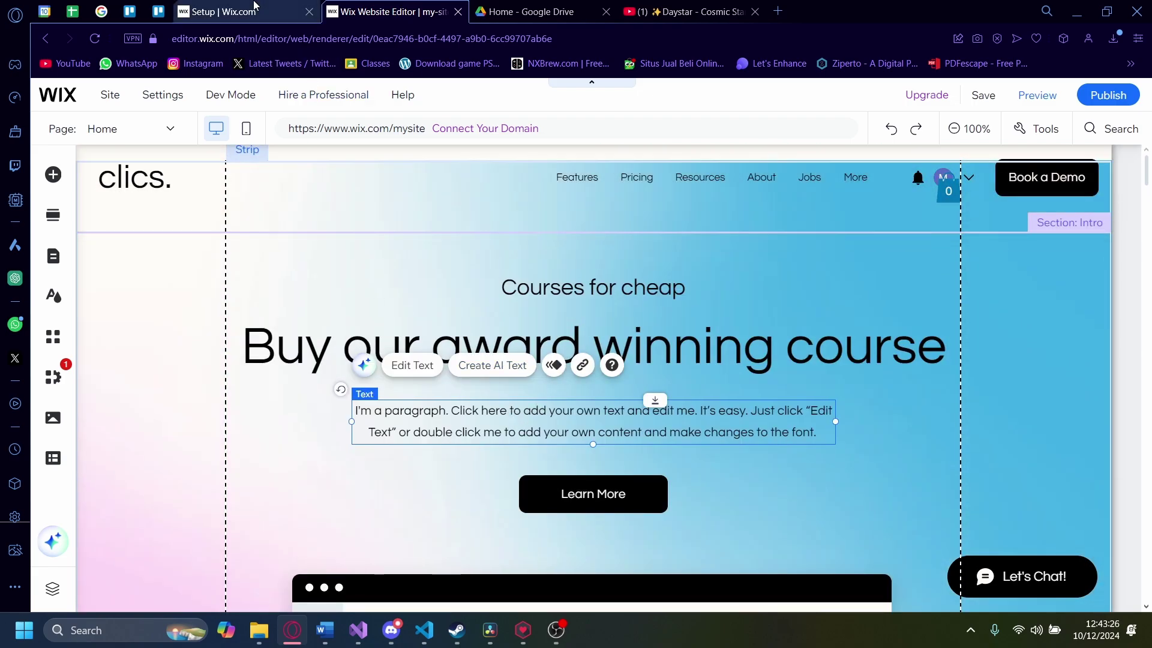
# - Return to the site's setup dashboard and start creating a new site with the AI chat assistant
pyautogui.click(225, 12)
pyautogui.moveTo(199, 98)
pyautogui.click(431, 144)
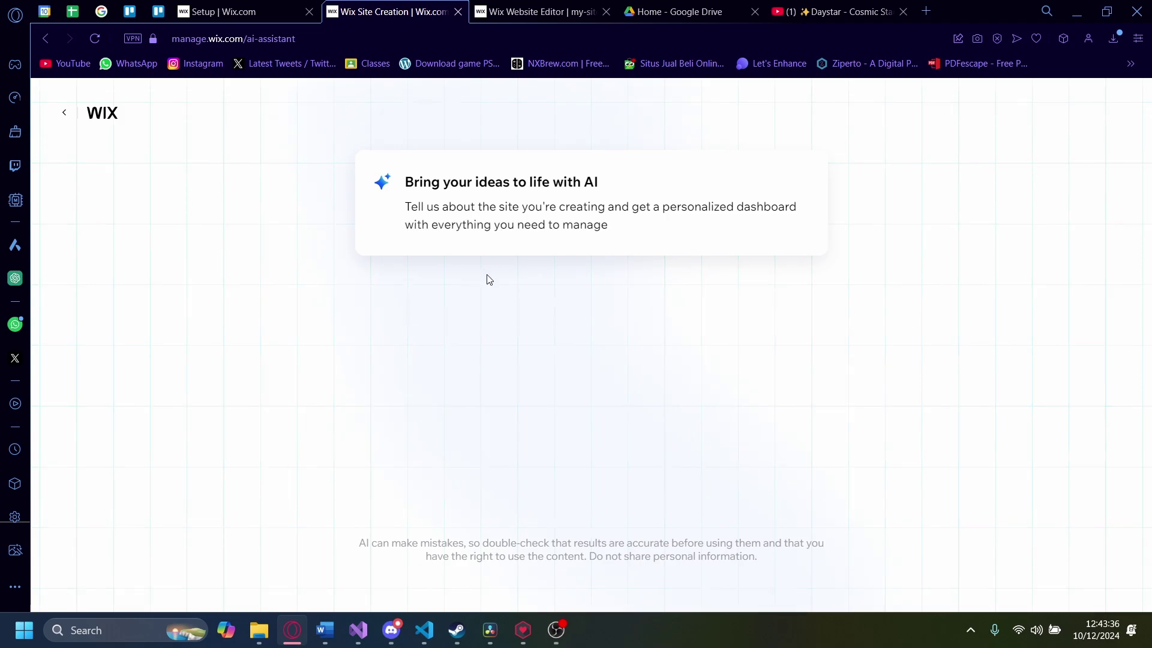
pyautogui.click(459, 264)
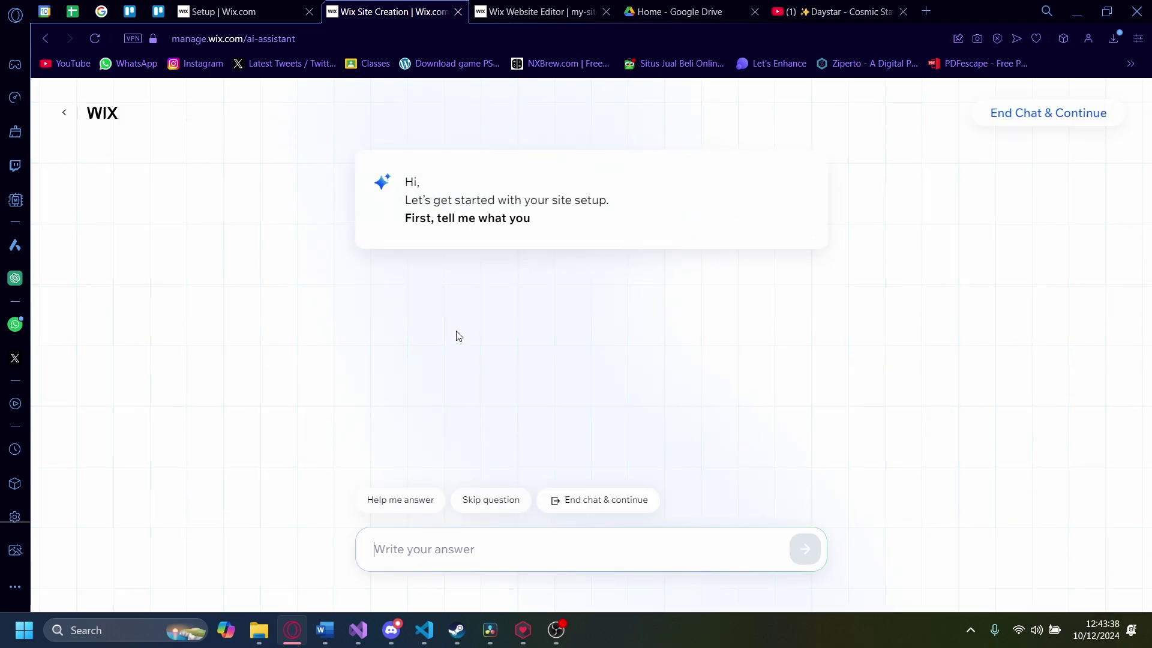
# - Tell the AI assistant "I want to make an online course website" and name the site "Example store"
pyautogui.write('I want to make an online course website')
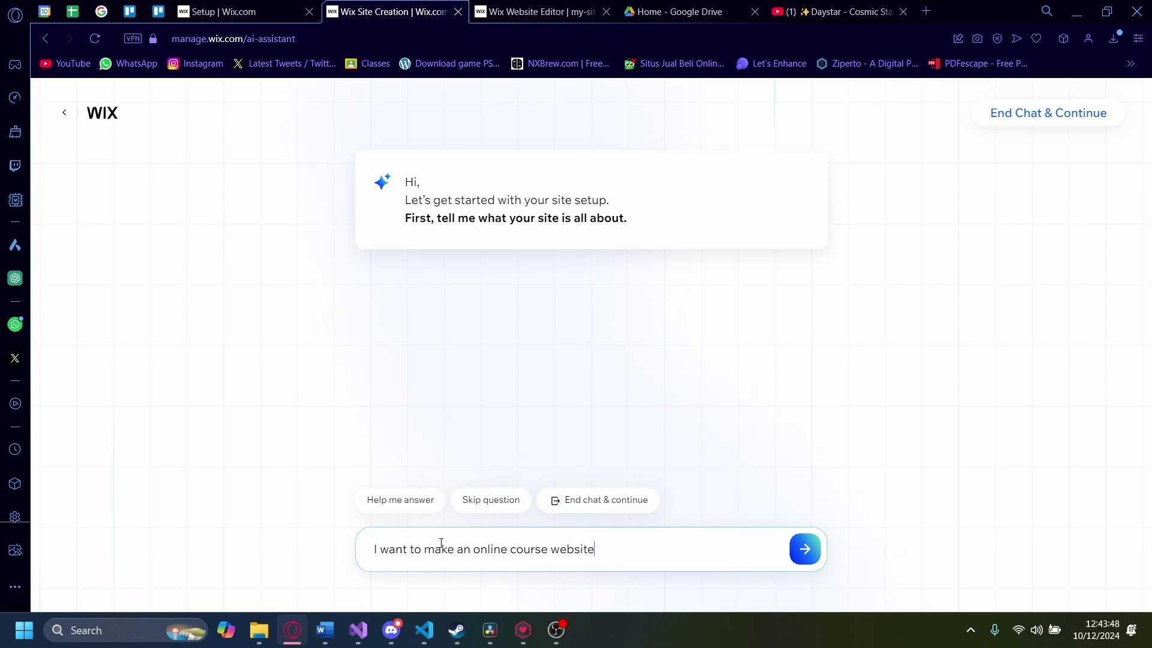
pyautogui.click(798, 554)
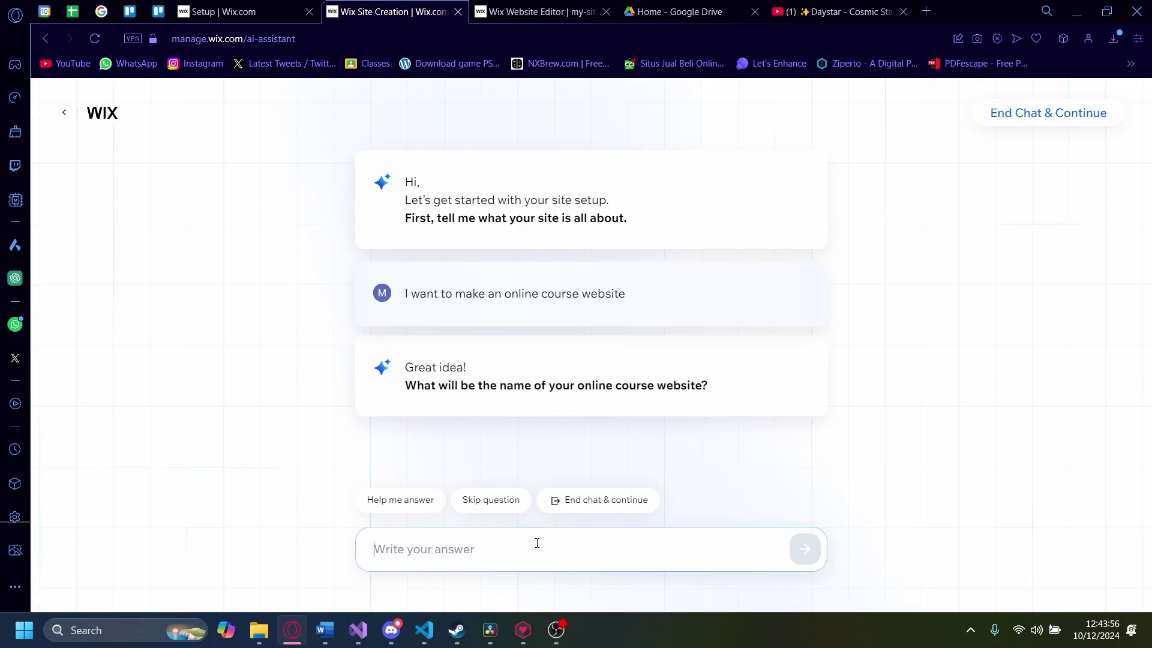
pyautogui.write('Example')
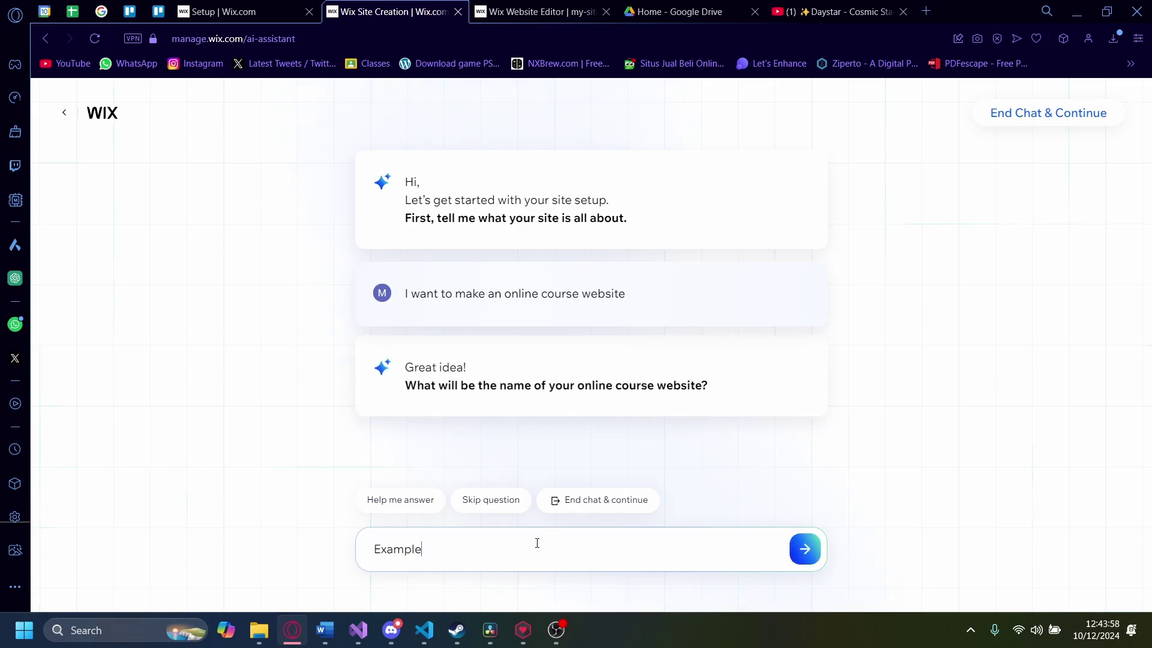
pyautogui.write(' store')
pyautogui.press('Return')
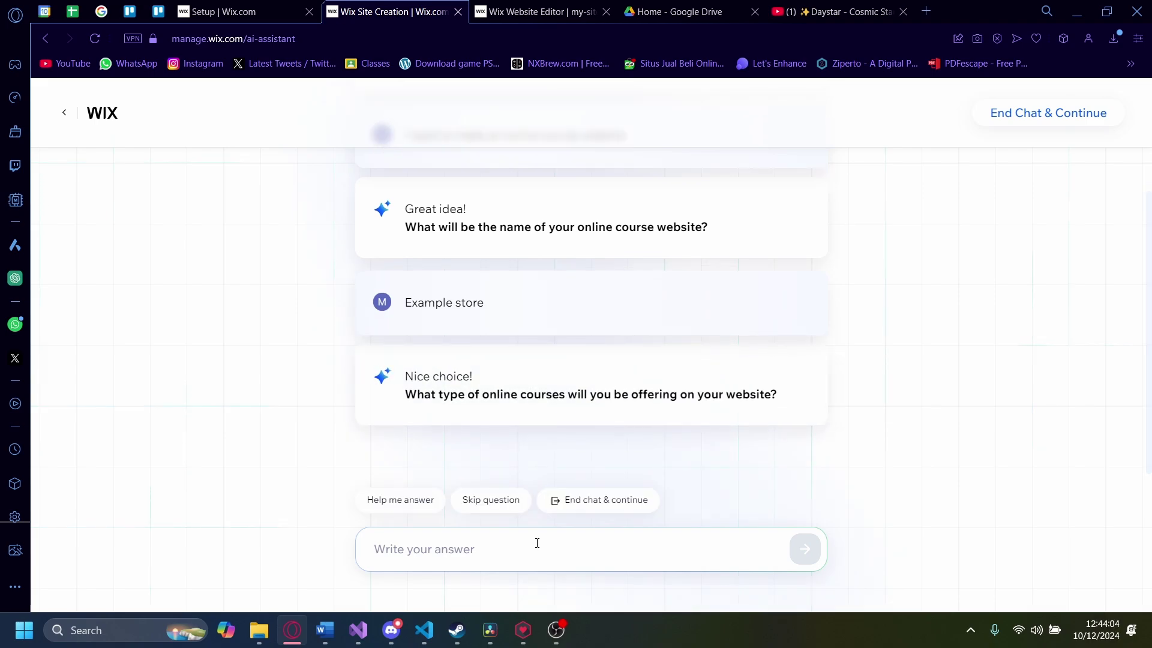
# - Answer the AI assistant with "Social media courses" as the course type and "live webinars" as the additional goal
pyautogui.write('Soic')
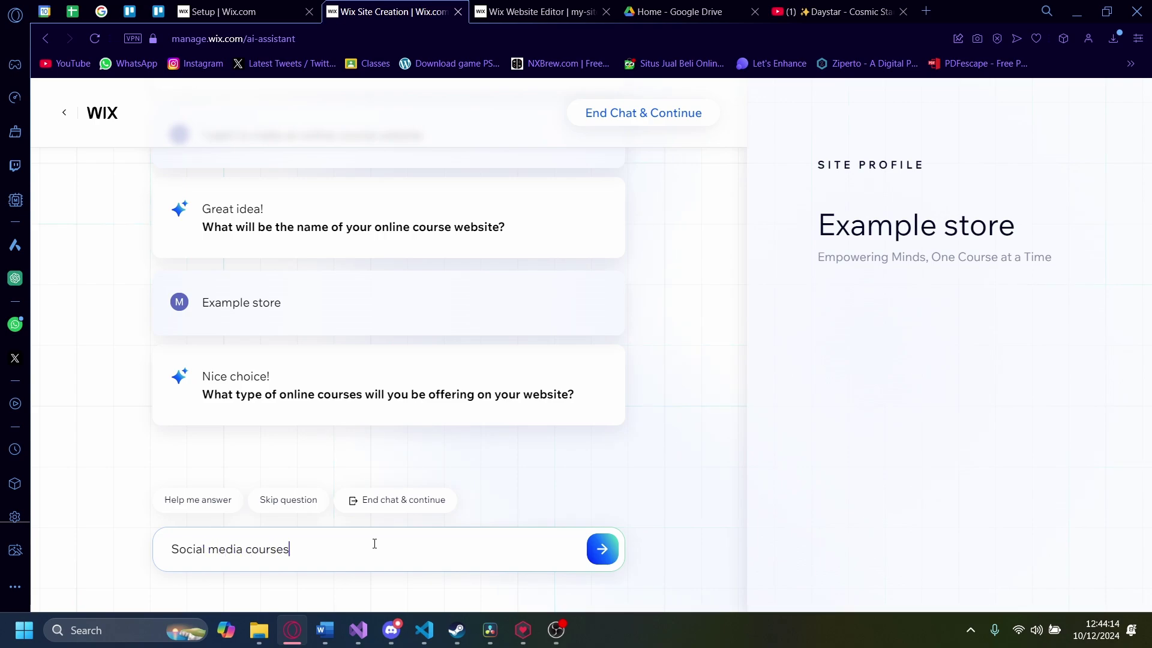
pyautogui.press('Return')
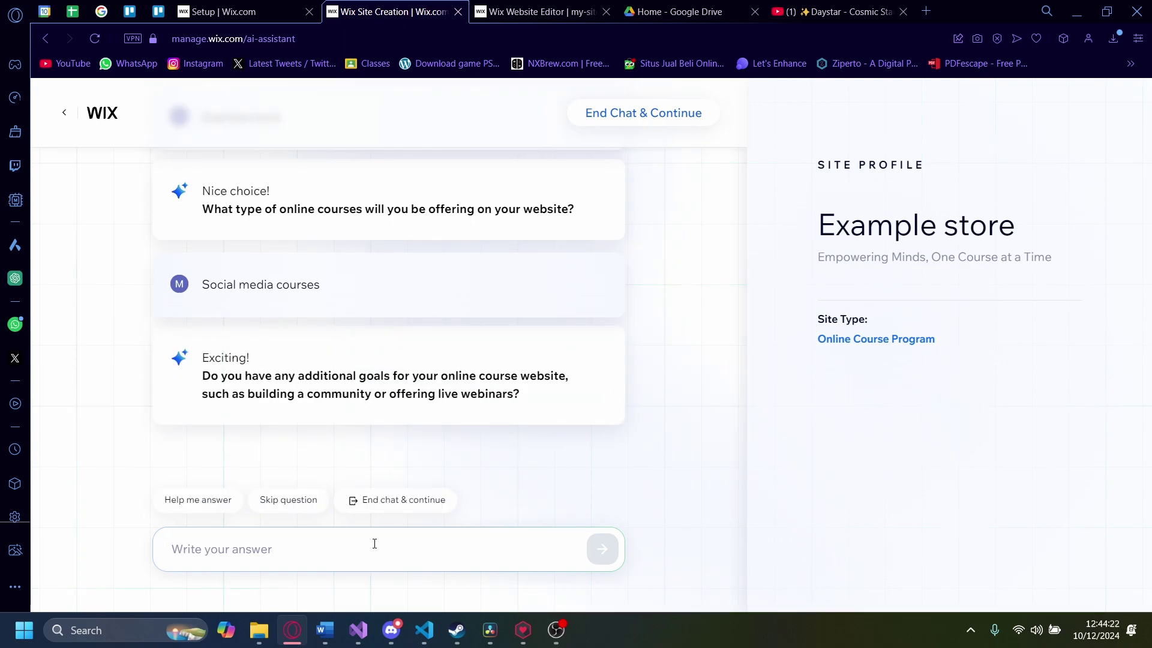
pyautogui.write('live w')
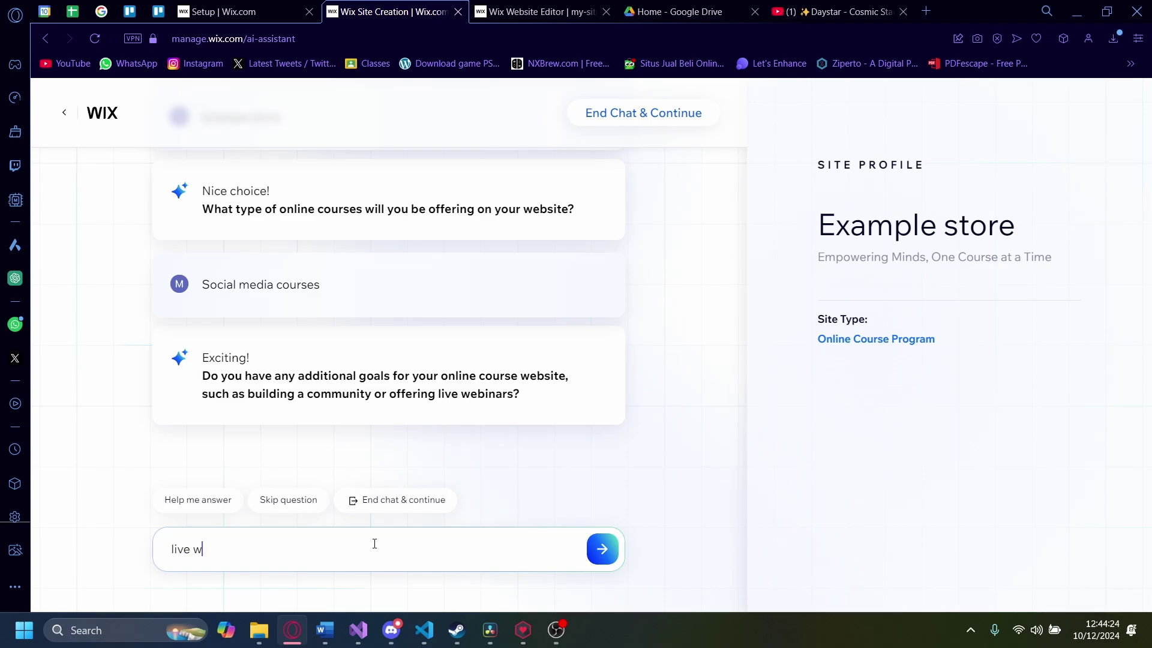
pyautogui.write('ebinars')
pyautogui.press('Return')
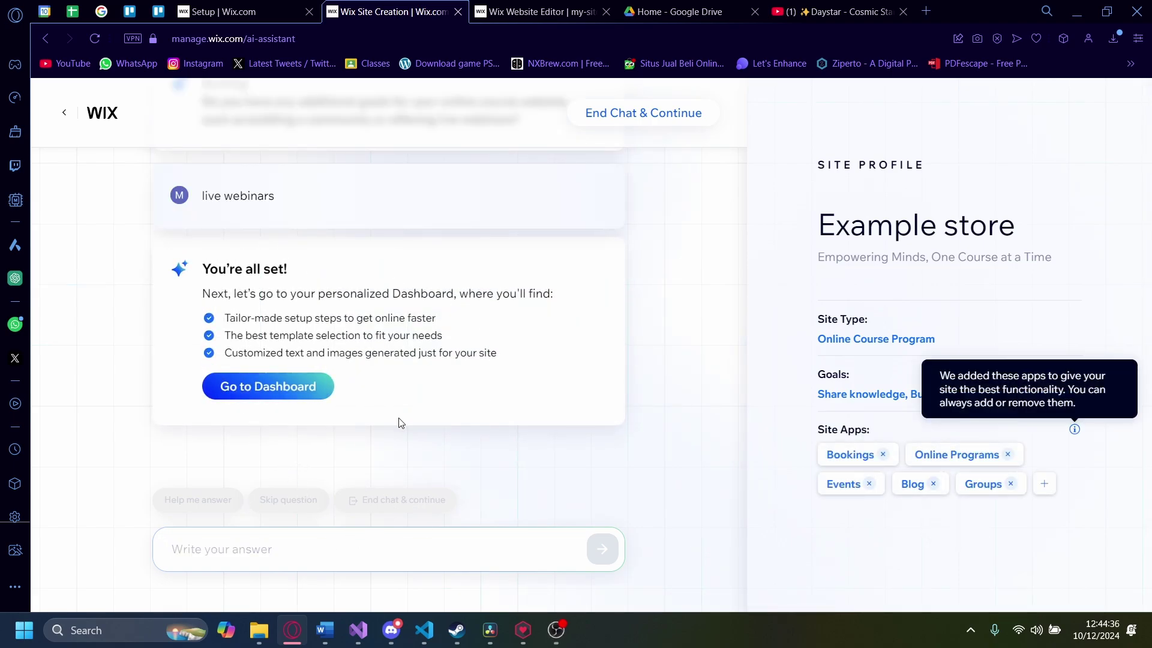
# - Go to the new site's personalized dashboard and start designing the site
pyautogui.click(255, 403)
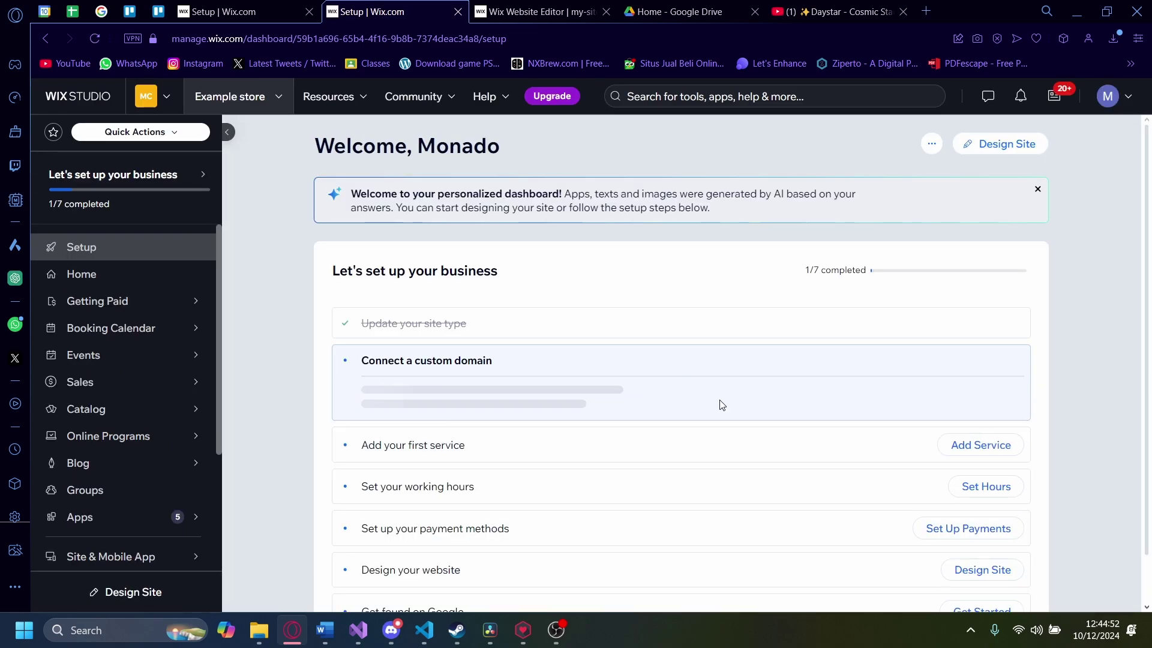
pyautogui.click(1007, 152)
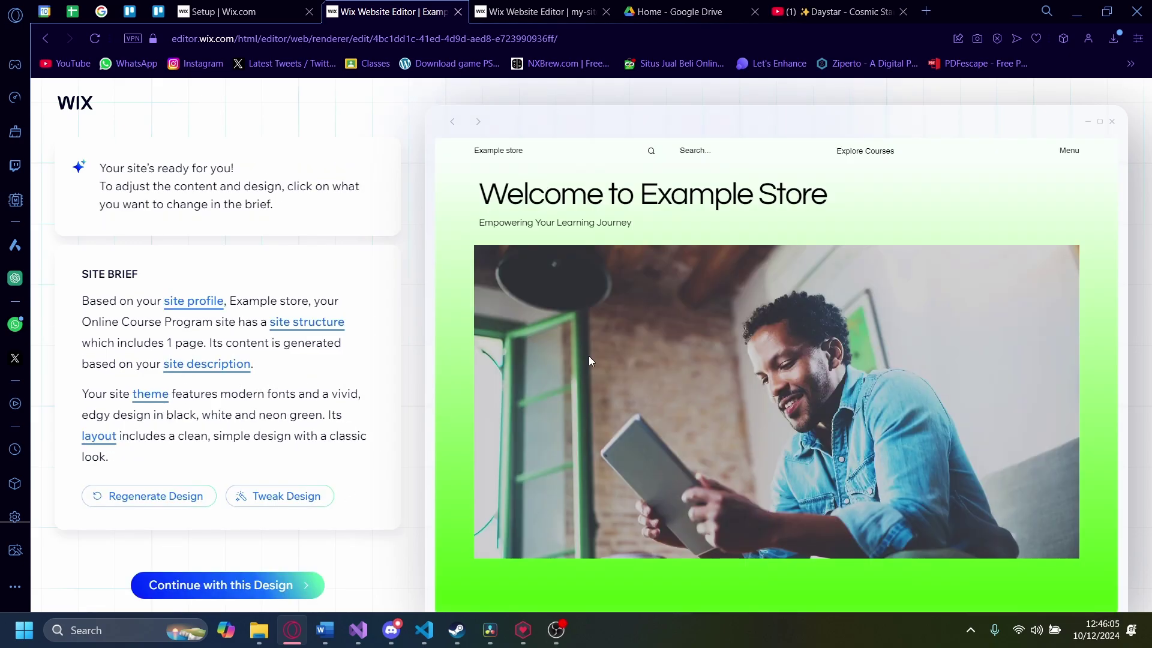
# - Examine the AI-generated site preview, including its event, blog feed and About Our Platform sections
pyautogui.scroll(-15, 588, 360)
pyautogui.scroll(-12, 682, 366)
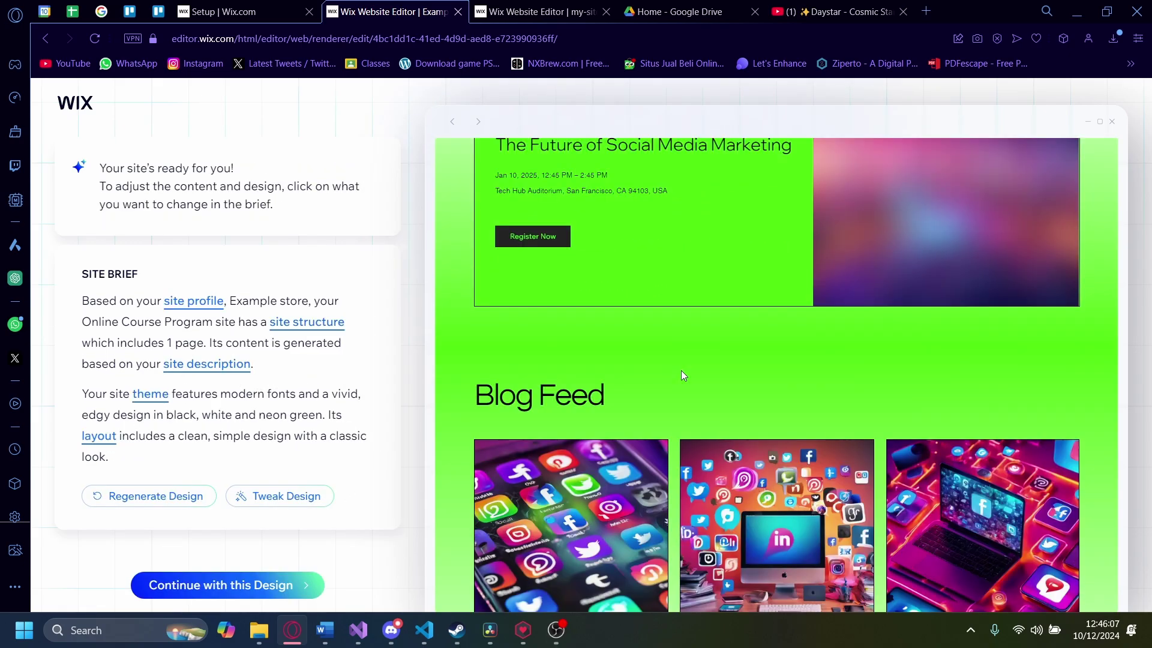
pyautogui.scroll(5, 679, 373)
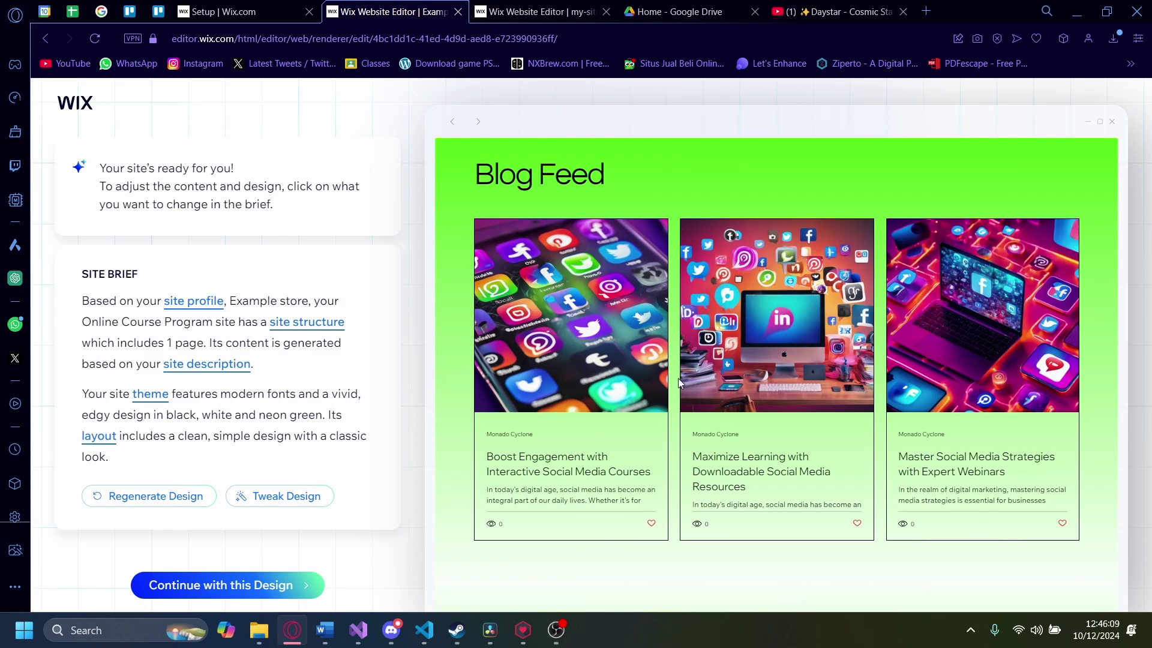
pyautogui.scroll(-10, 678, 378)
pyautogui.scroll(5, 674, 385)
pyautogui.scroll(5, 679, 409)
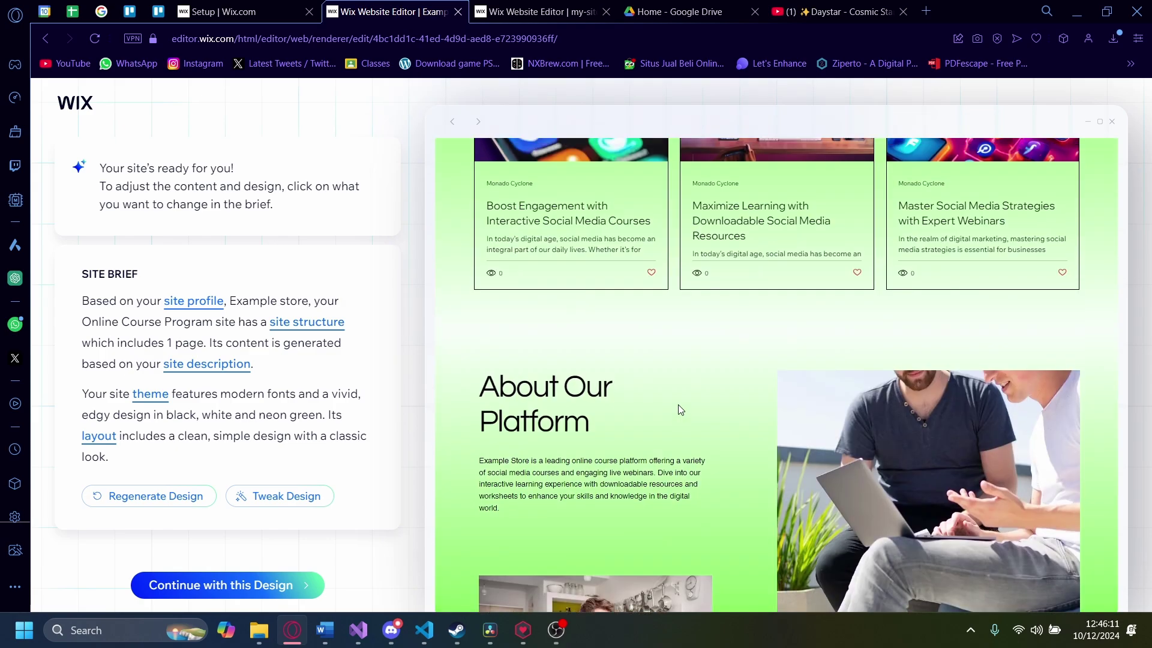